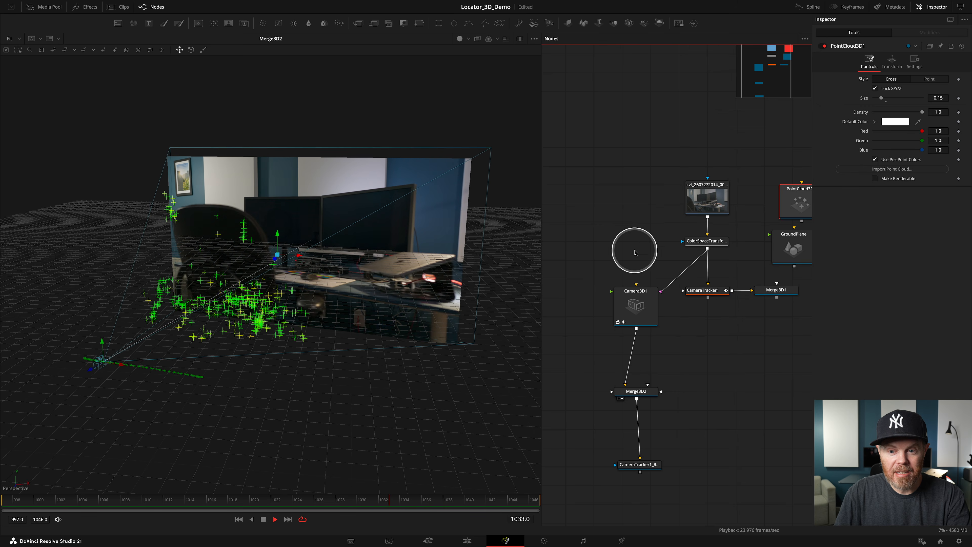
Add a Locator 3D node in the empty area beside Merge3D2, below and to the left of Camera3D1
click(599, 283)
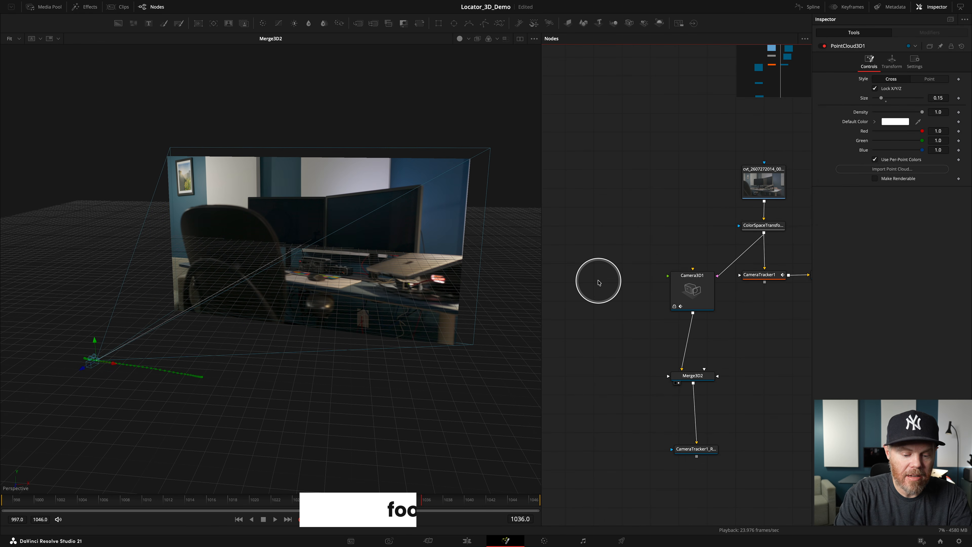
key(shift+space)
text(loca)
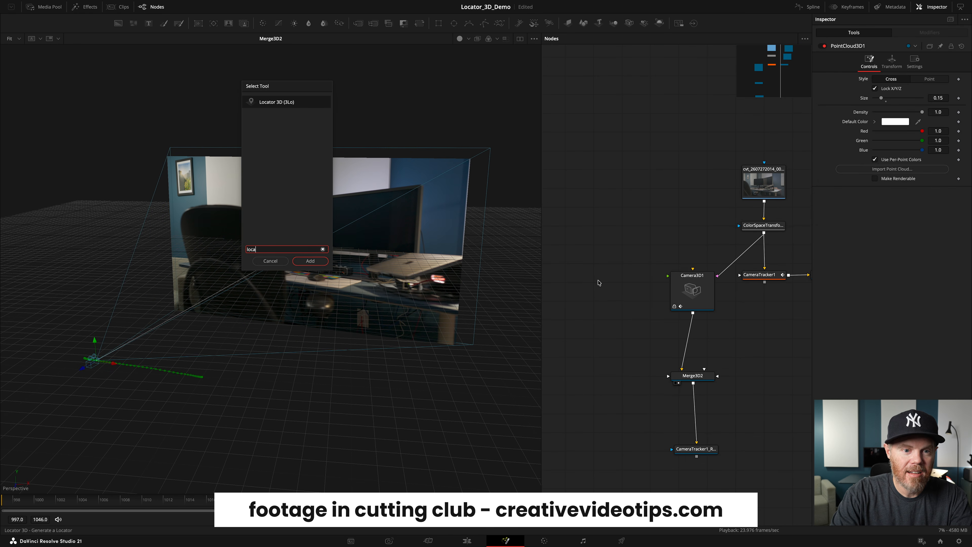
key(Return)
drag(600, 282, 613, 338)
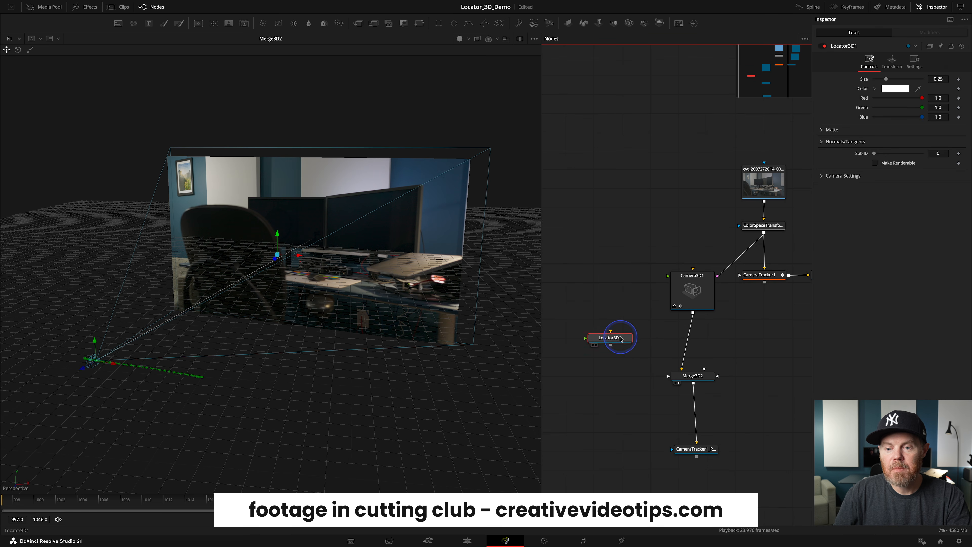
Feed Camera3D1 into the Locator3D1 node and connect the locator's output to Merge3D2
drag(694, 296, 692, 285)
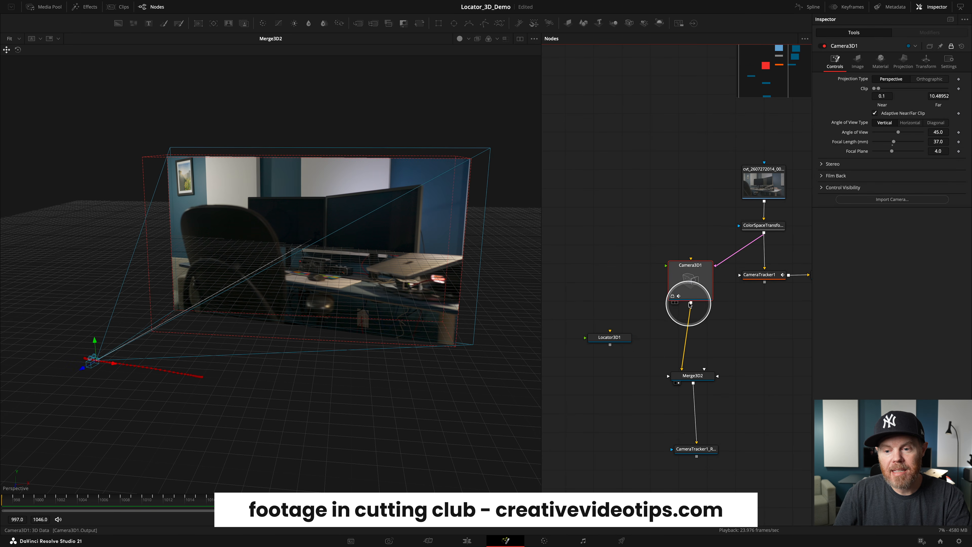
drag(612, 336, 692, 382)
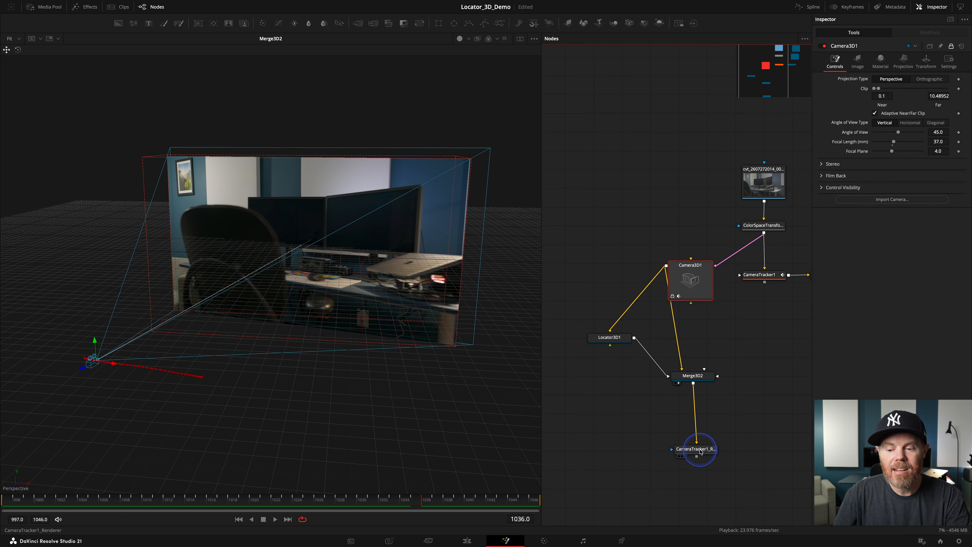
Show CameraTracker1_Renderer in the viewer and make the Locator3D1 cross renderable
drag(701, 452, 512, 429)
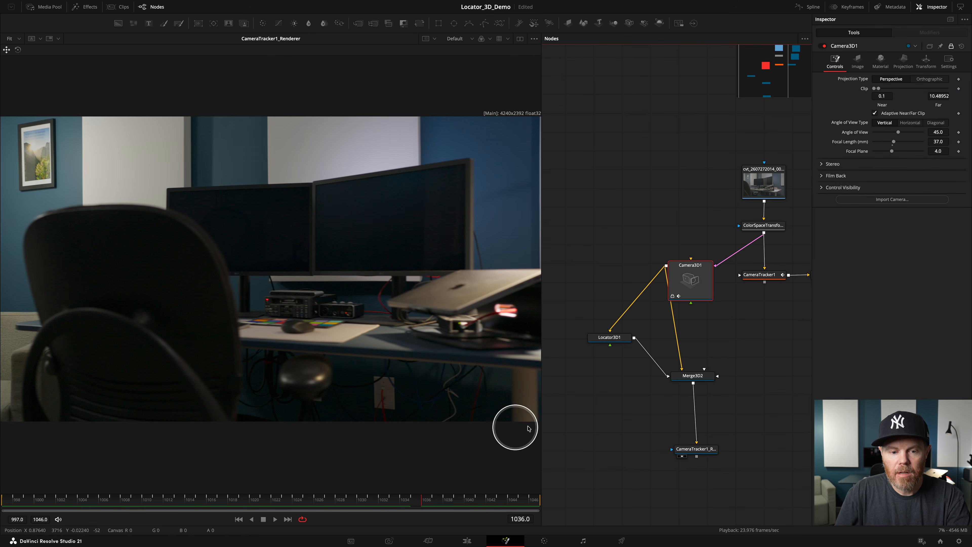
click(706, 451)
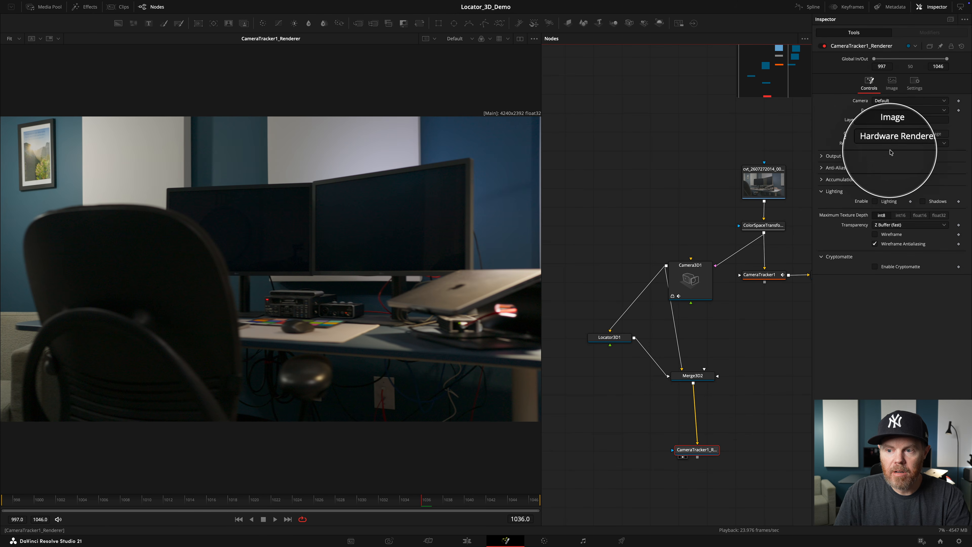
click(617, 343)
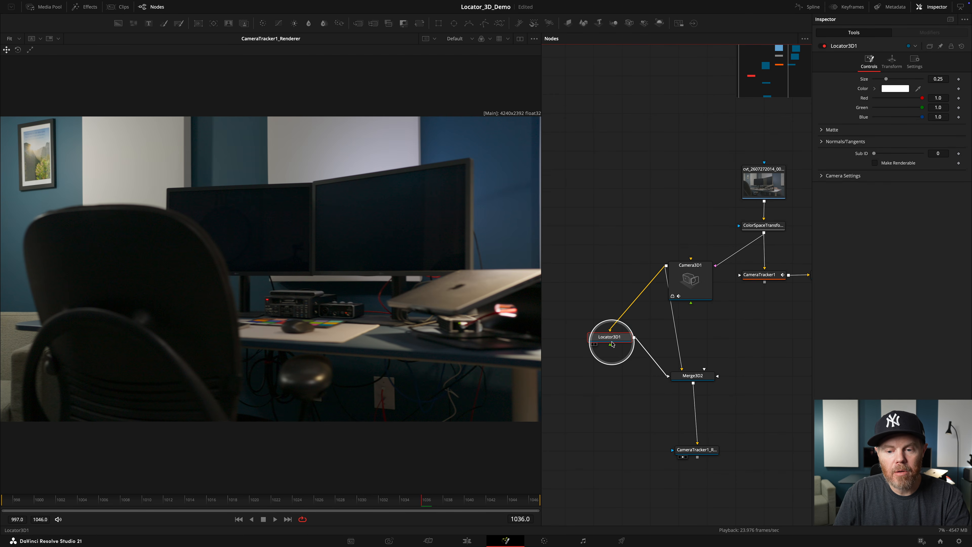
click(890, 168)
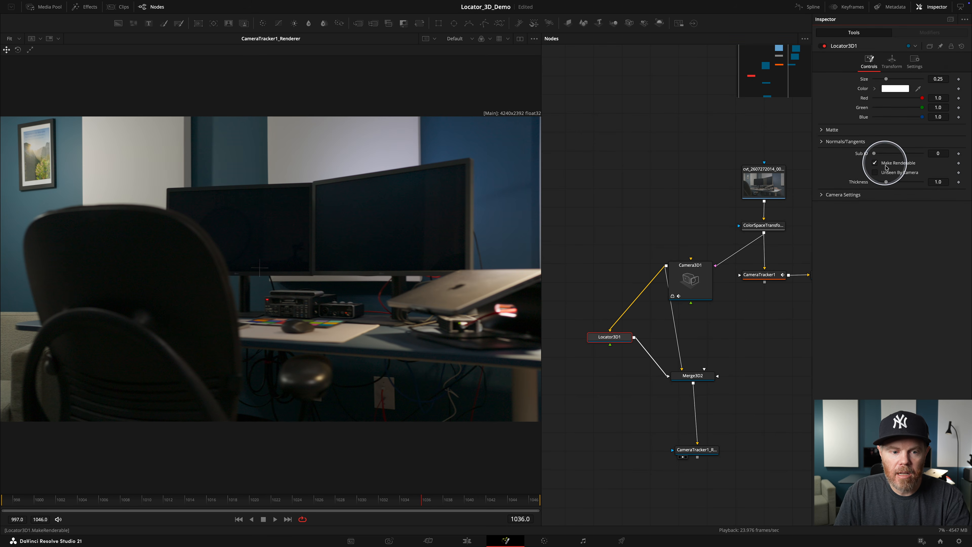
scroll(250, 265, up, 8)
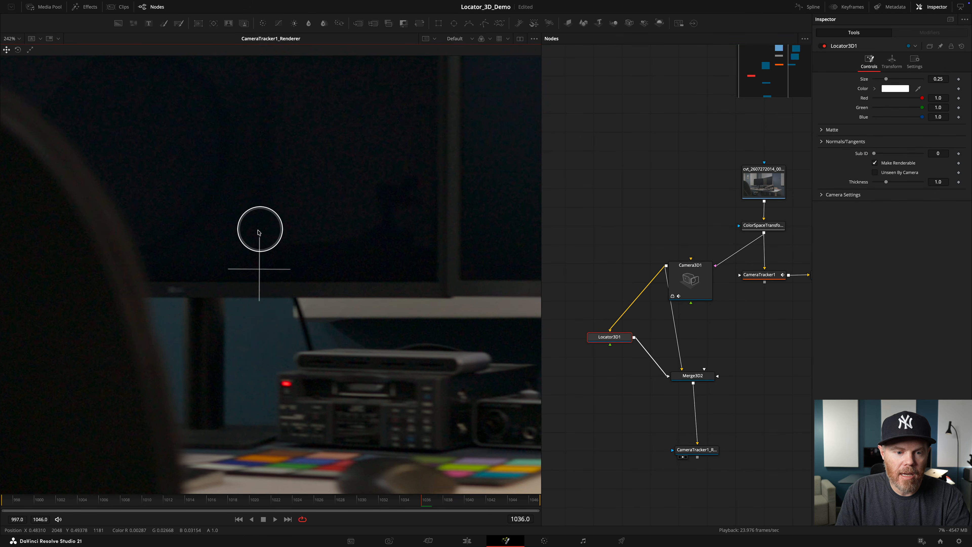
scroll(257, 273, down, 6)
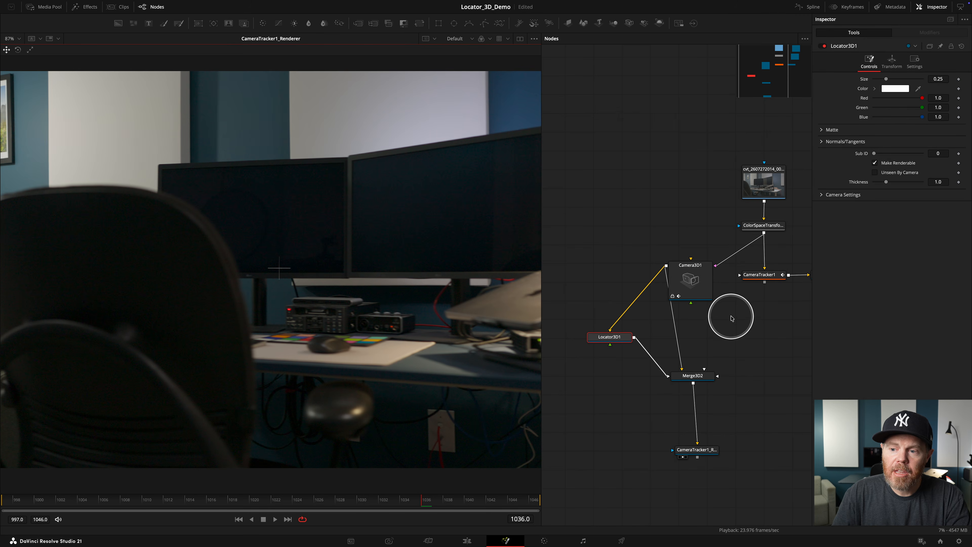
Check the width and height in the locator's camera settings against the rendered image resolution
click(823, 194)
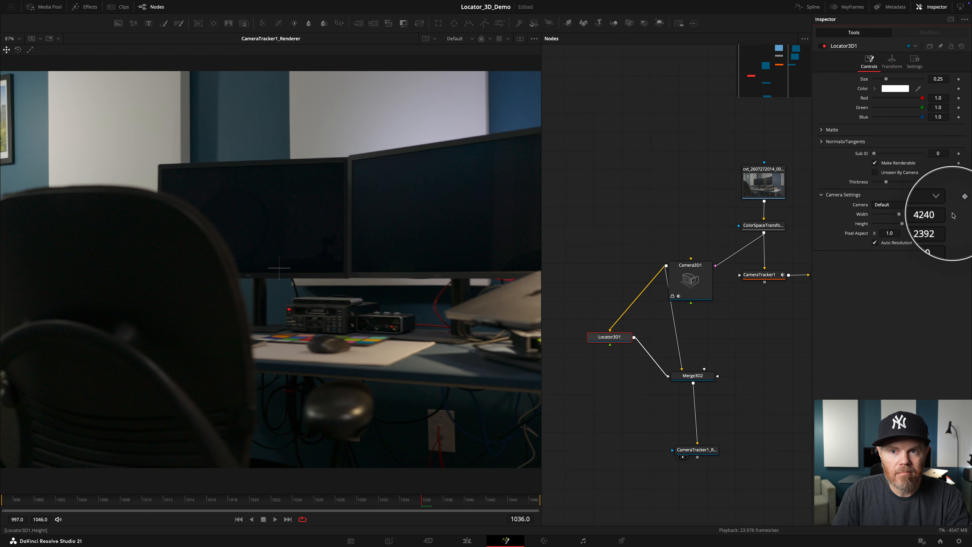
scroll(310, 261, down, 1)
scroll(310, 263, down, 5)
scroll(427, 188, up, 5)
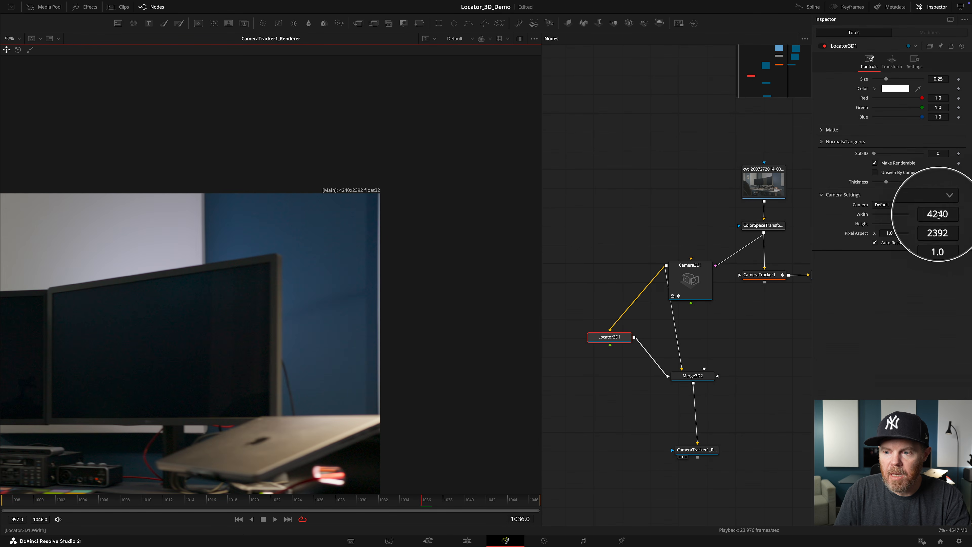
click(823, 196)
scroll(352, 278, down, 4)
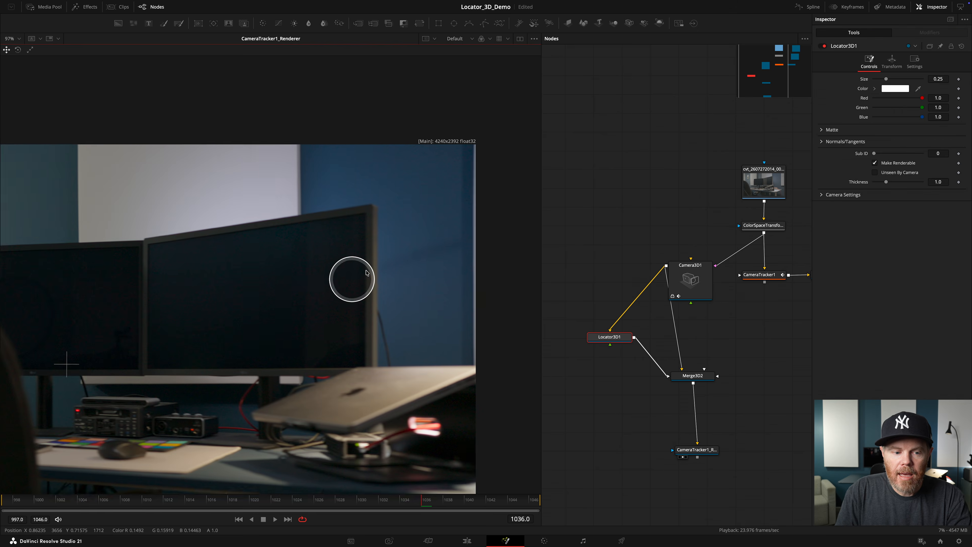
scroll(368, 259, up, 2)
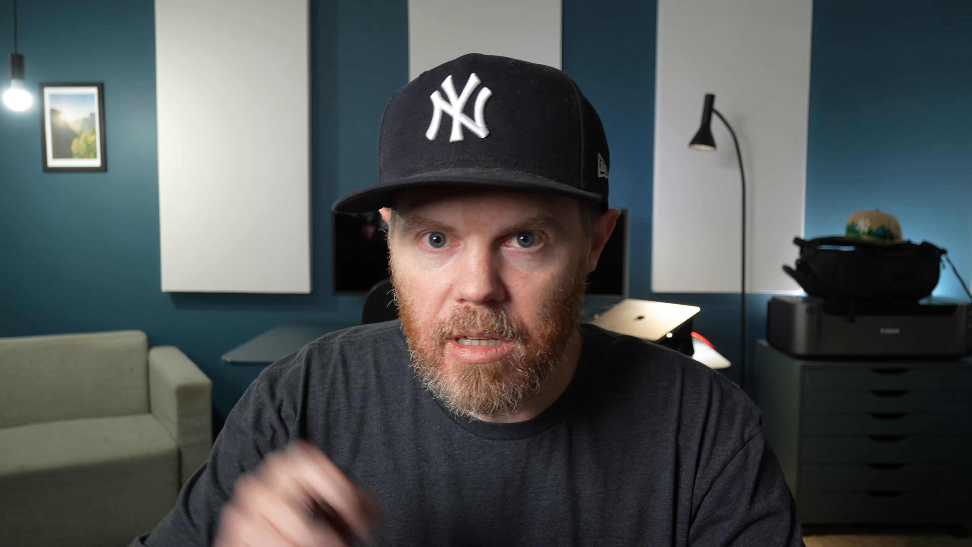
Rename the Locator3D1 node as SL_TL
click(616, 344)
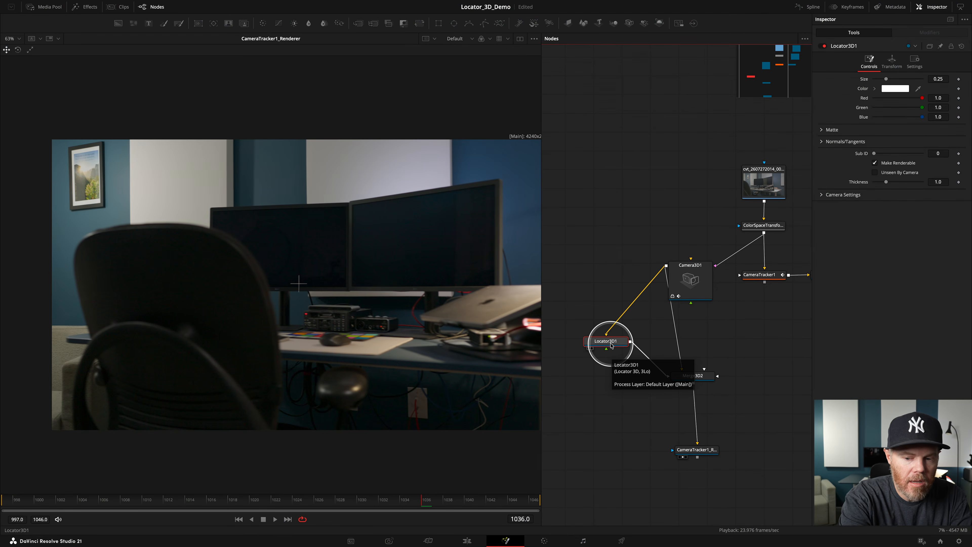
key(F2)
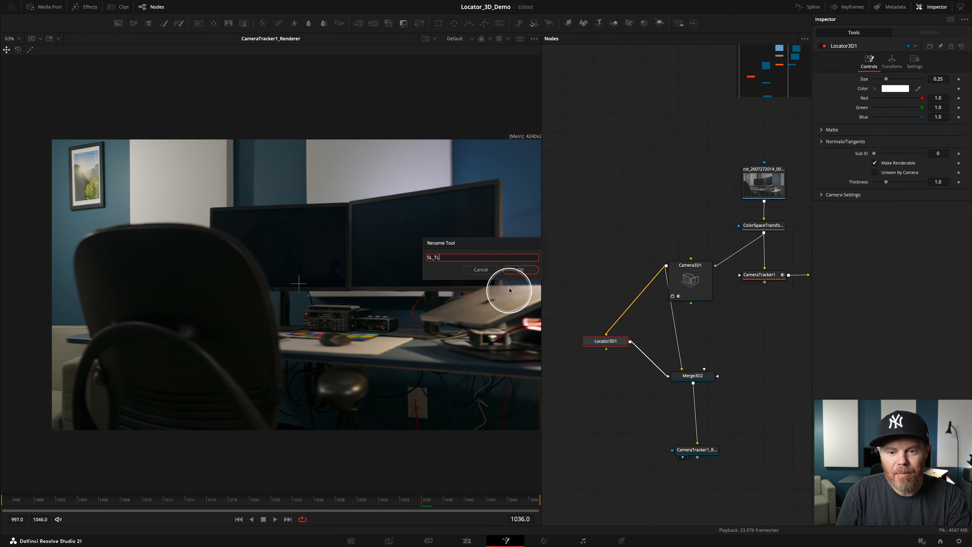
click(520, 271)
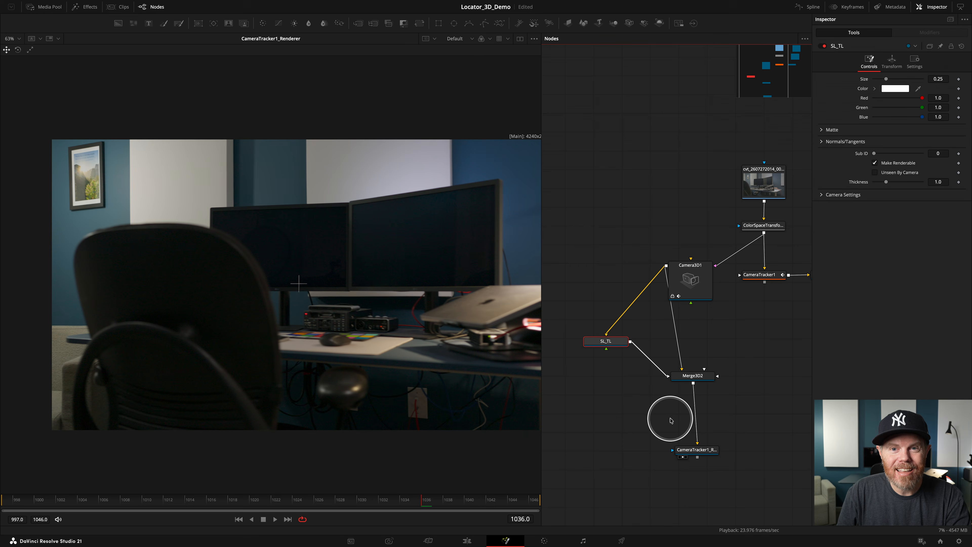
Enable the second viewer and show Merge3D2 in it, with the whole image plane in the perspective view
click(519, 39)
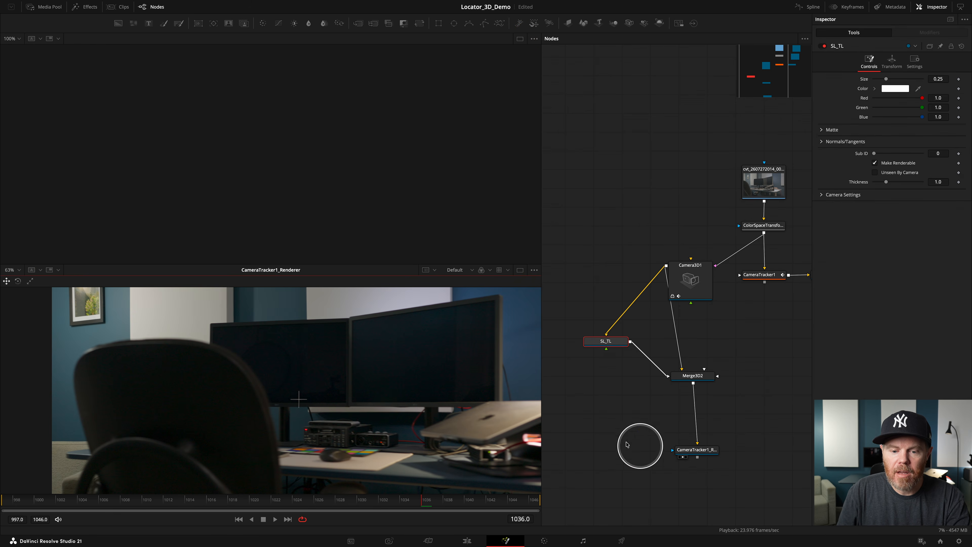
drag(693, 375, 300, 142)
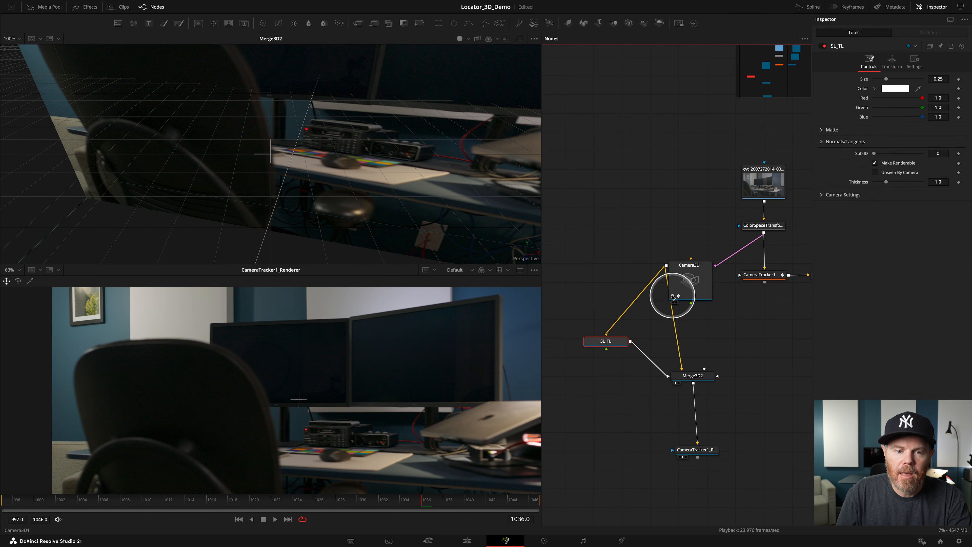
scroll(414, 161, down, 10)
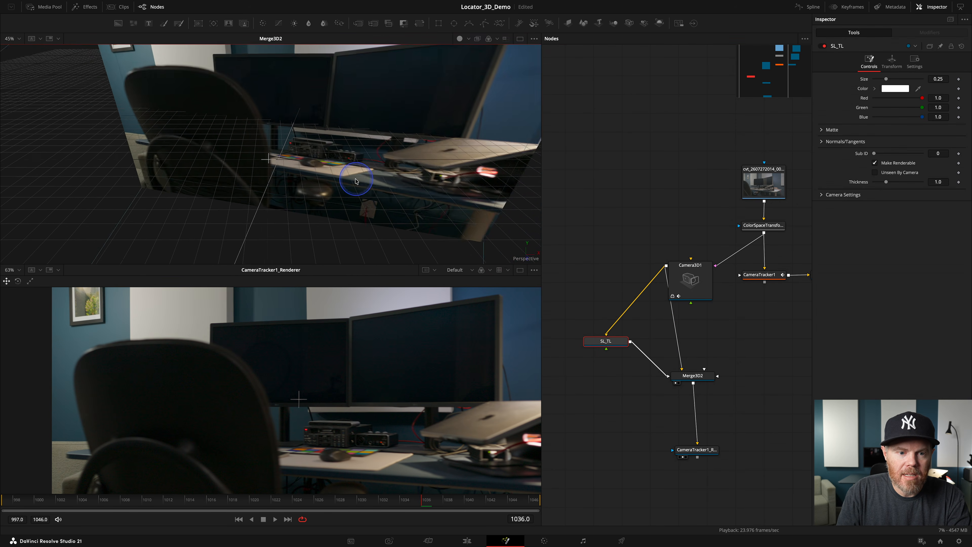
drag(314, 177, 317, 153)
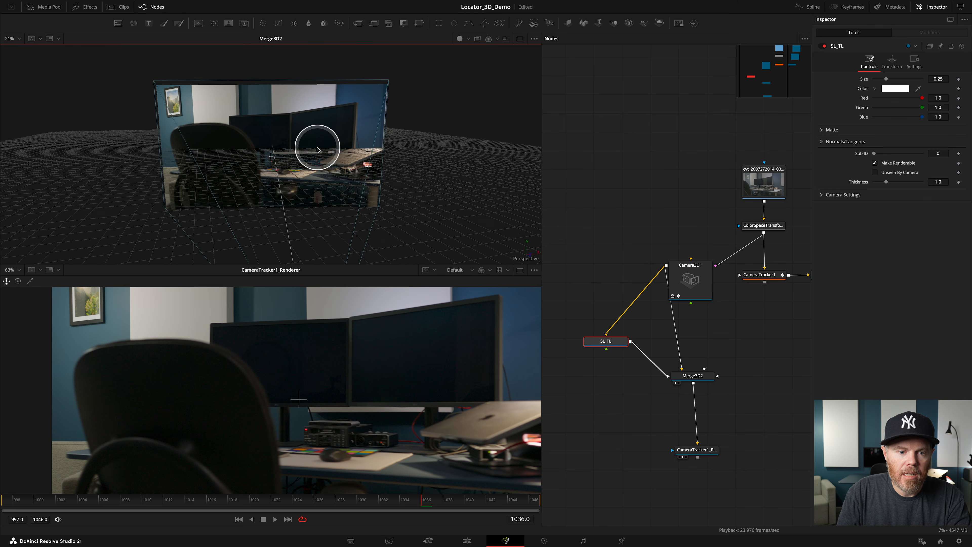
Select the SL_TL locator and go to frame 1023, where the left monitor's corners are unobstructed
click(602, 341)
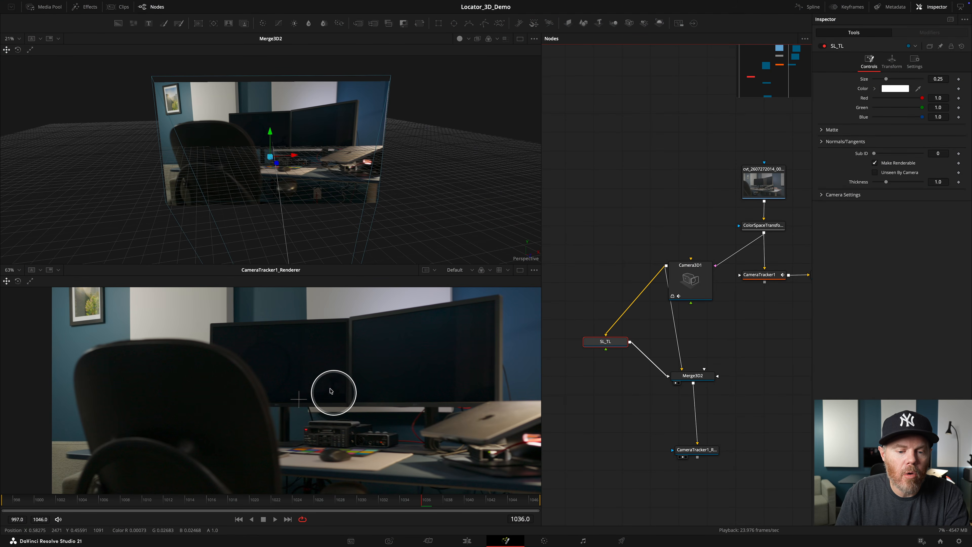
scroll(341, 402, up, 5)
scroll(367, 429, down, 2)
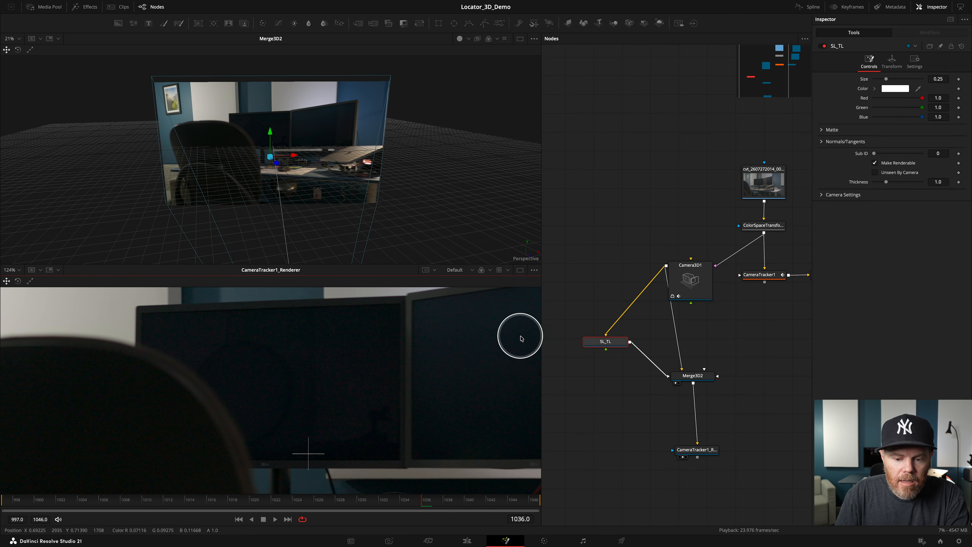
drag(428, 504, 310, 493)
scroll(331, 305, up, 5)
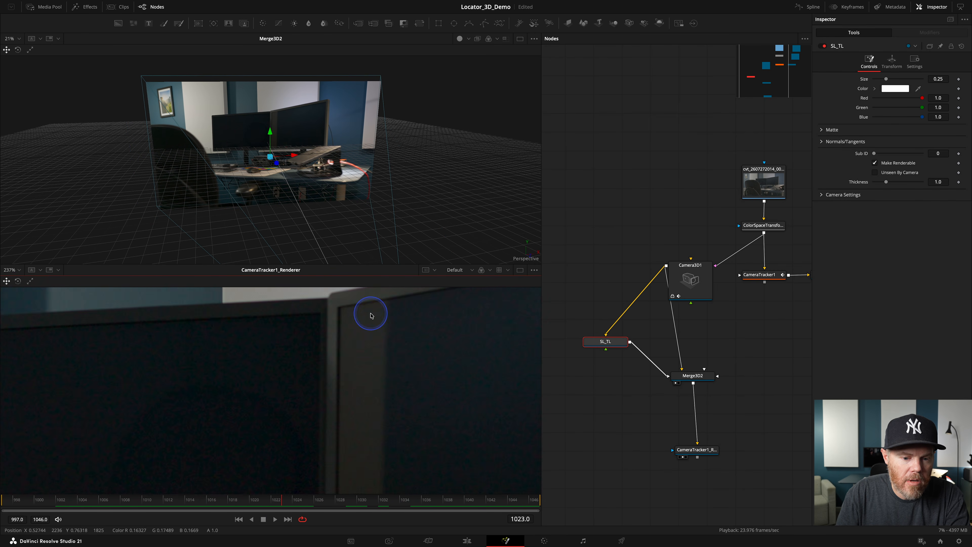
drag(350, 385, 393, 292)
scroll(391, 298, down, 3)
scroll(362, 384, down, 5)
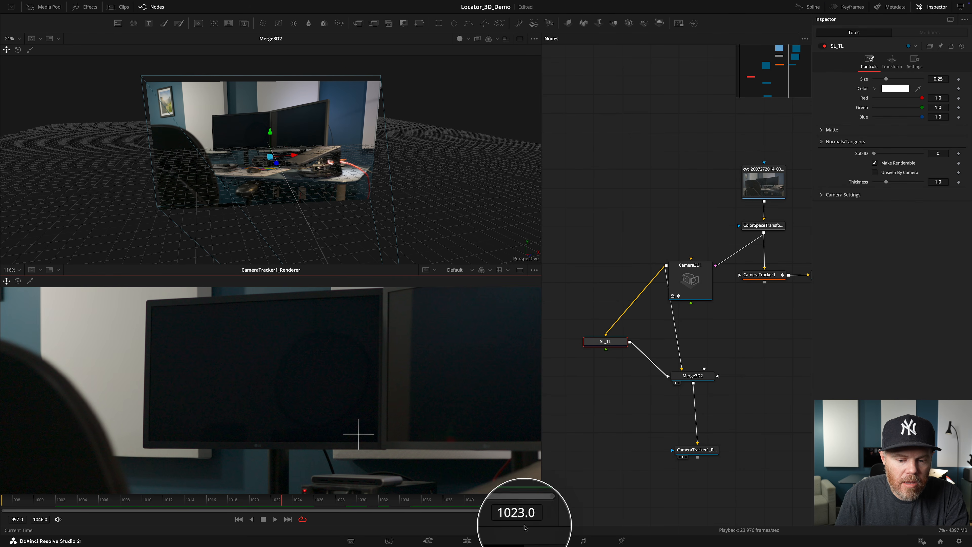
Add a Note in the empty area of the node graph above Camera3D1
click(626, 173)
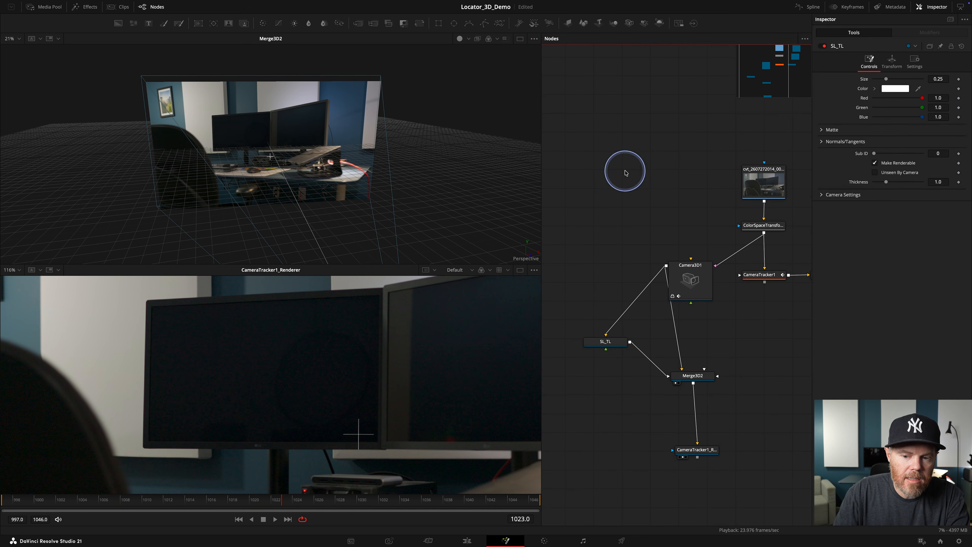
key(shift+space)
text(note)
key(Return)
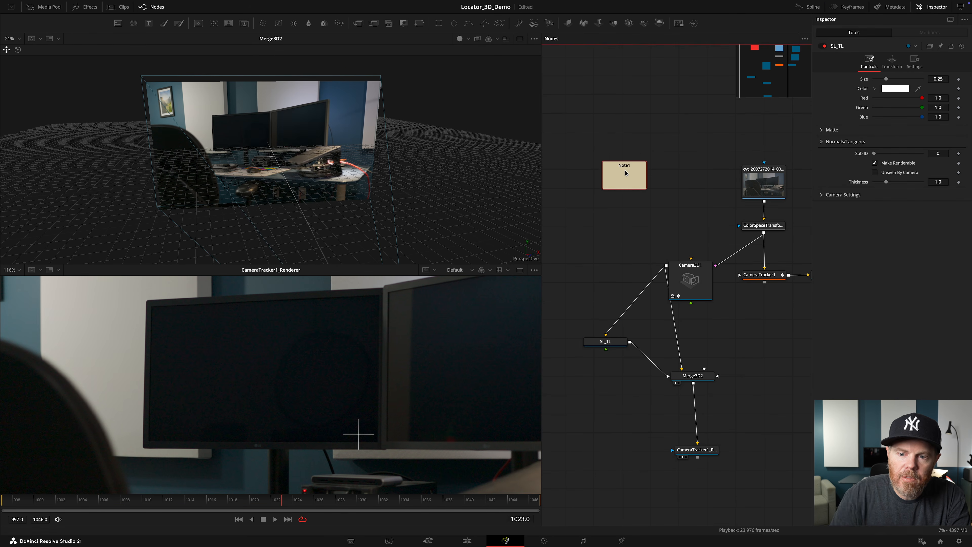
Expand the note, write the reference frame 1023 in it, and shorten it to clear Camera3D1
click(628, 179)
drag(627, 184, 617, 179)
double_click(611, 175)
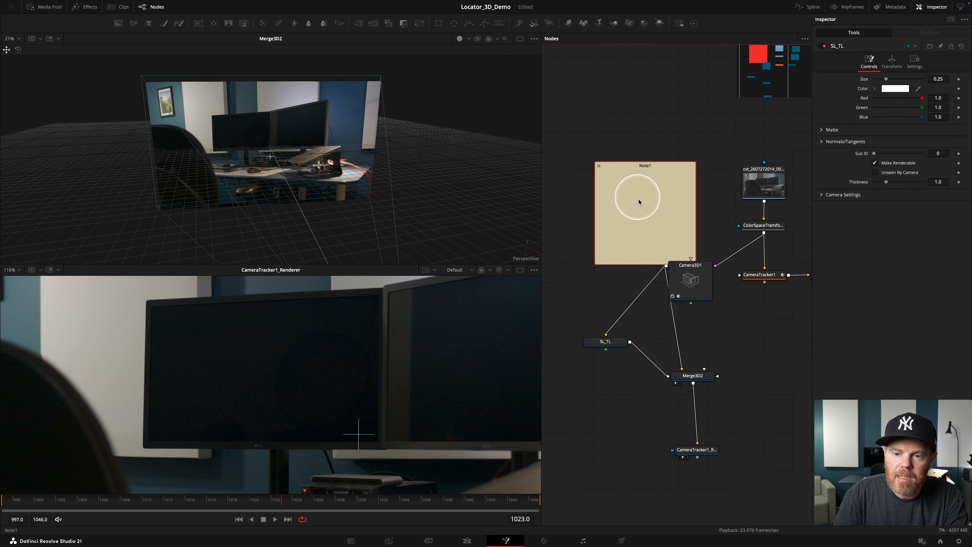
text(1023)
click(711, 224)
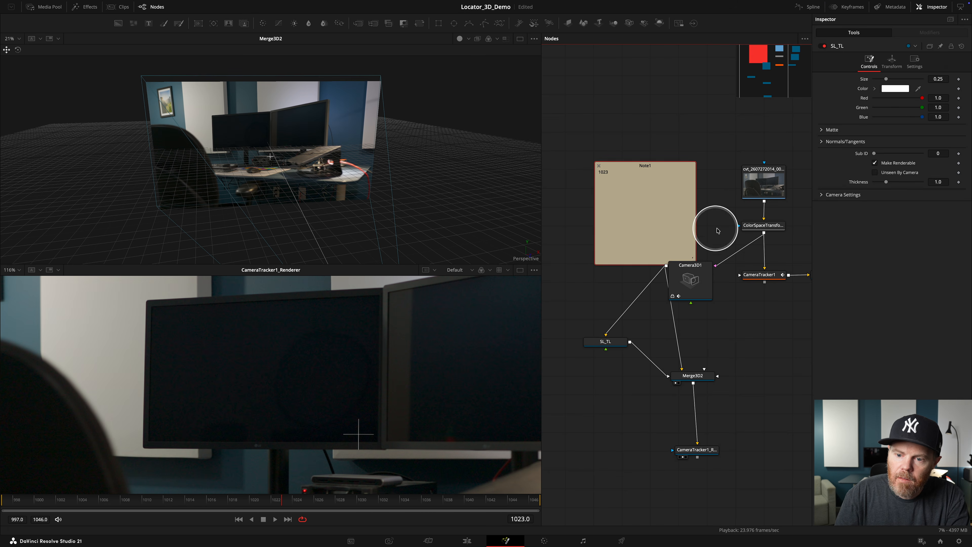
drag(614, 264, 617, 214)
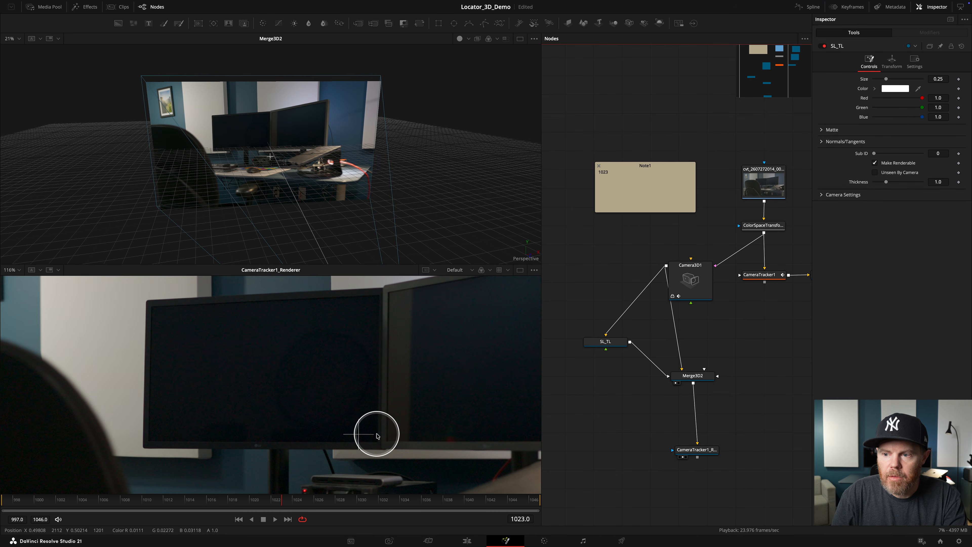
Move the SL_TL locator to the left monitor's top-left corner with a translation of about X -1.6 and Y 1.01
mouse_move(356, 187)
mouse_down()
mouse_move(332, 161)
mouse_move(371, 183)
mouse_up()
scroll(308, 166, down, 2)
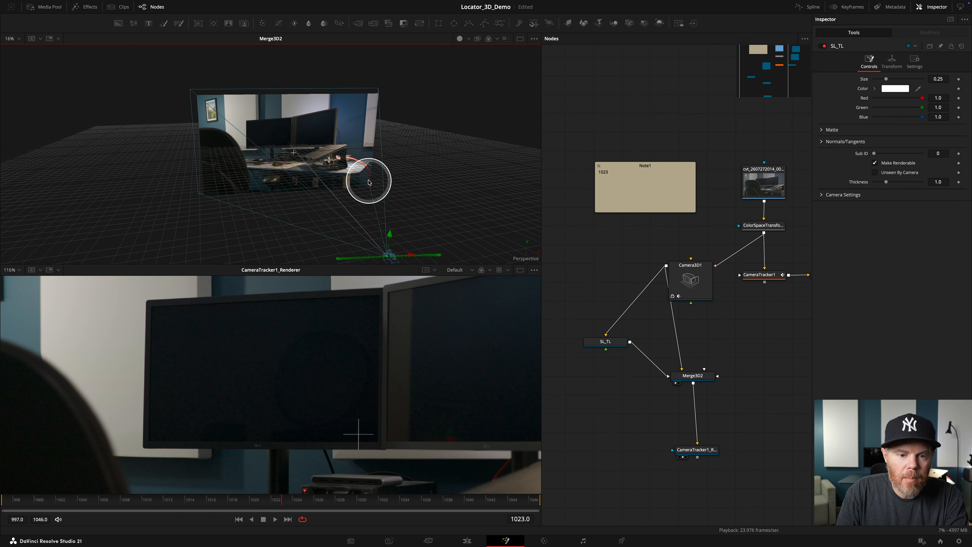
click(608, 339)
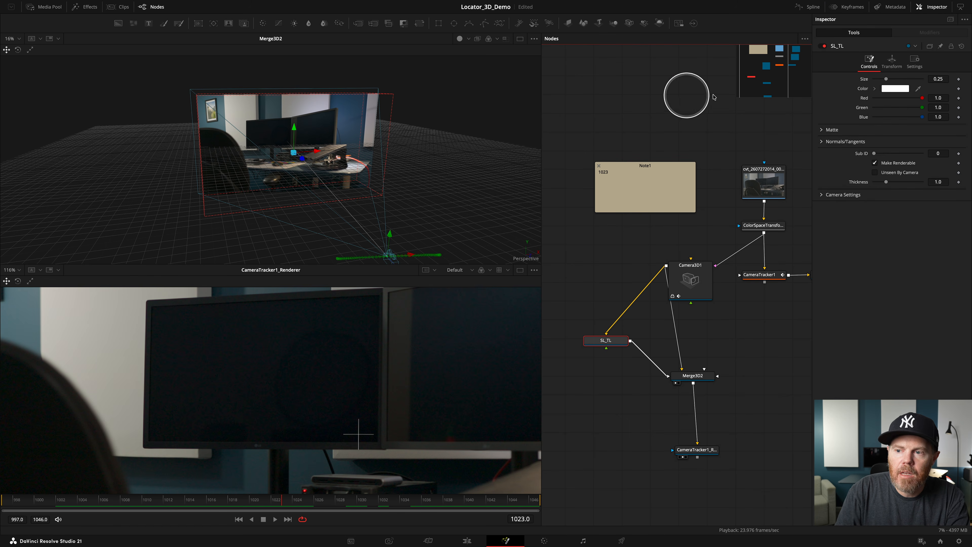
click(899, 71)
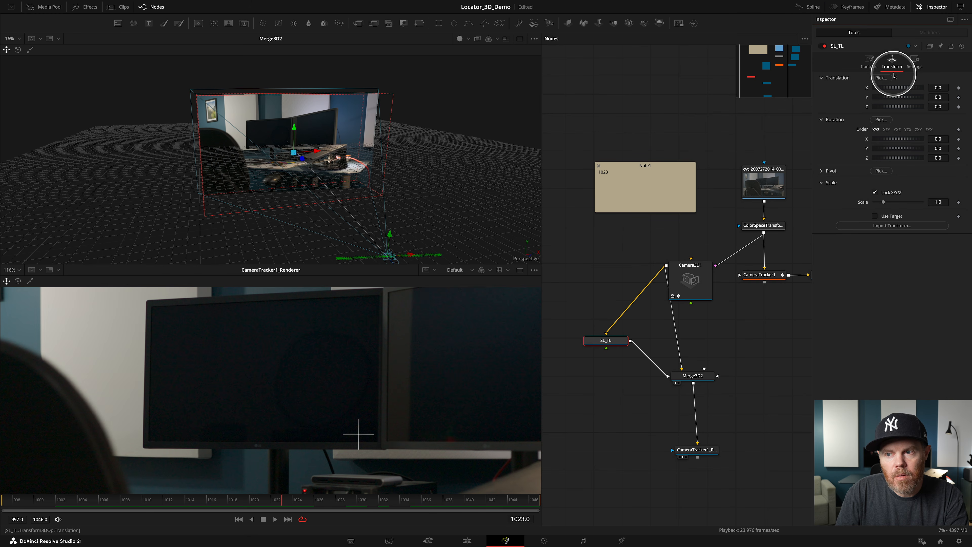
drag(908, 89, 891, 93)
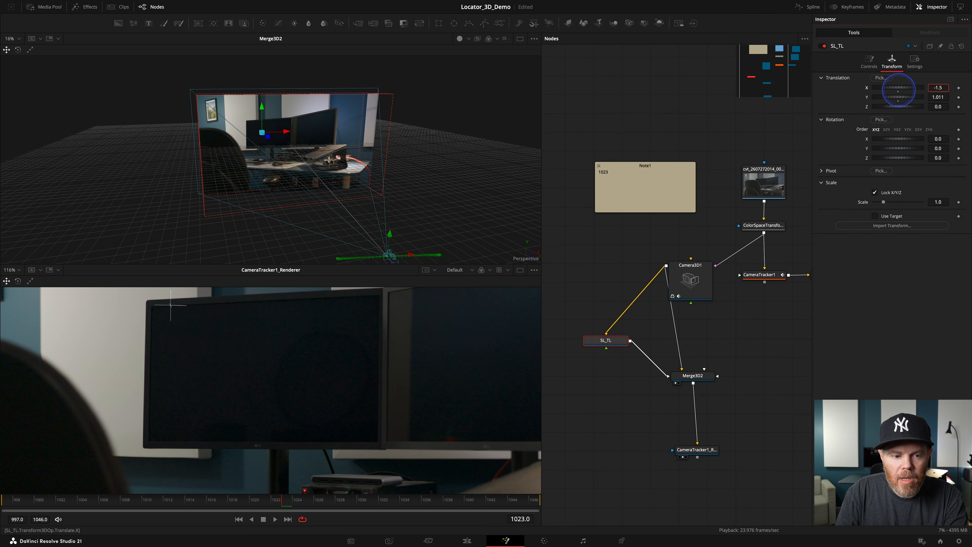
drag(869, 92, 856, 94)
Fine-tune the locator's translation to X -1.64 and Y 0.991 so its centre meets the screen's inner top-left corner
scroll(203, 363, up, 10)
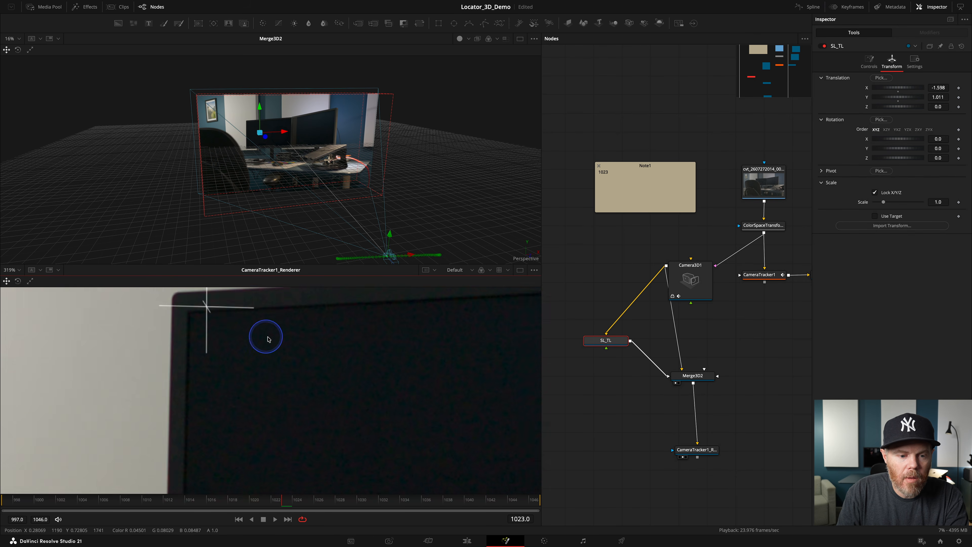
scroll(289, 368, up, 3)
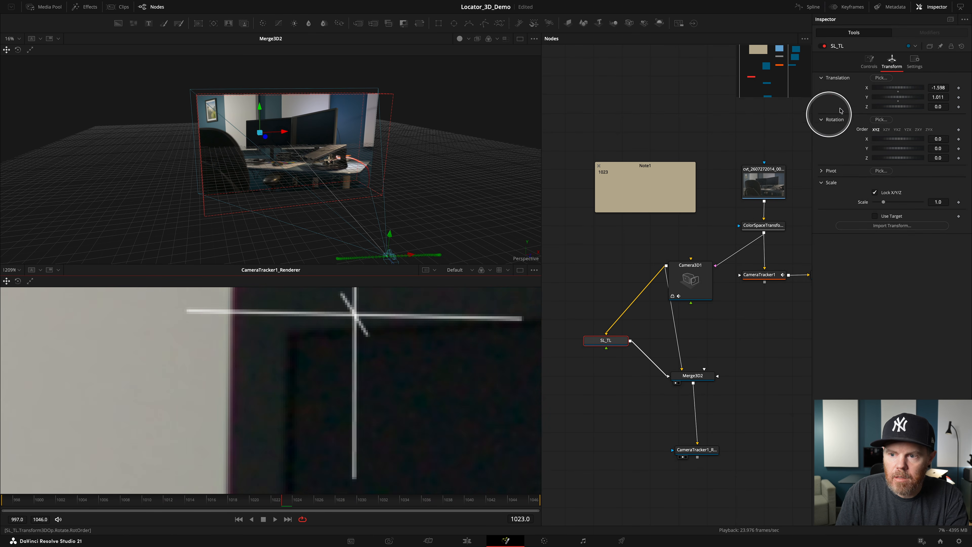
mouse_move(938, 88)
mouse_down()
mouse_move(925, 88)
mouse_move(936, 97)
mouse_up()
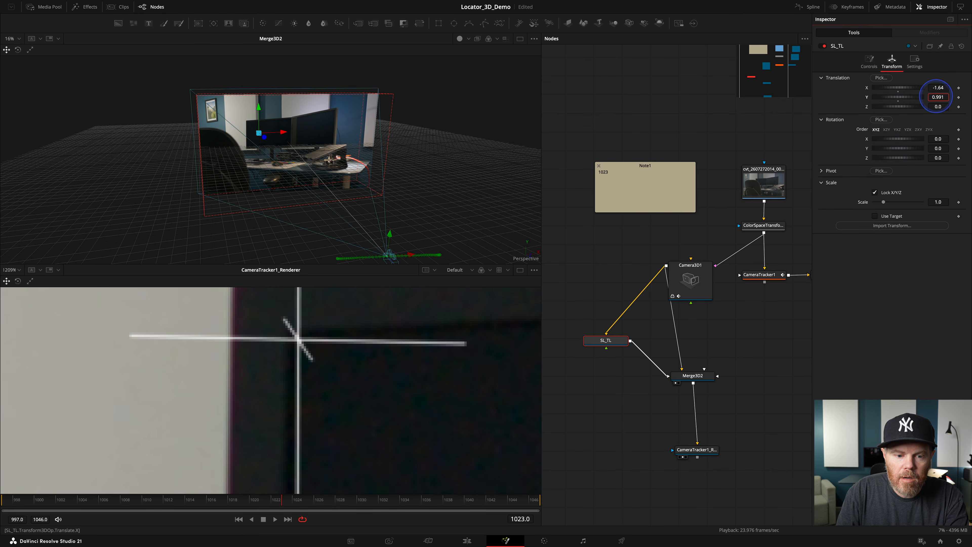
scroll(306, 387, up, 2)
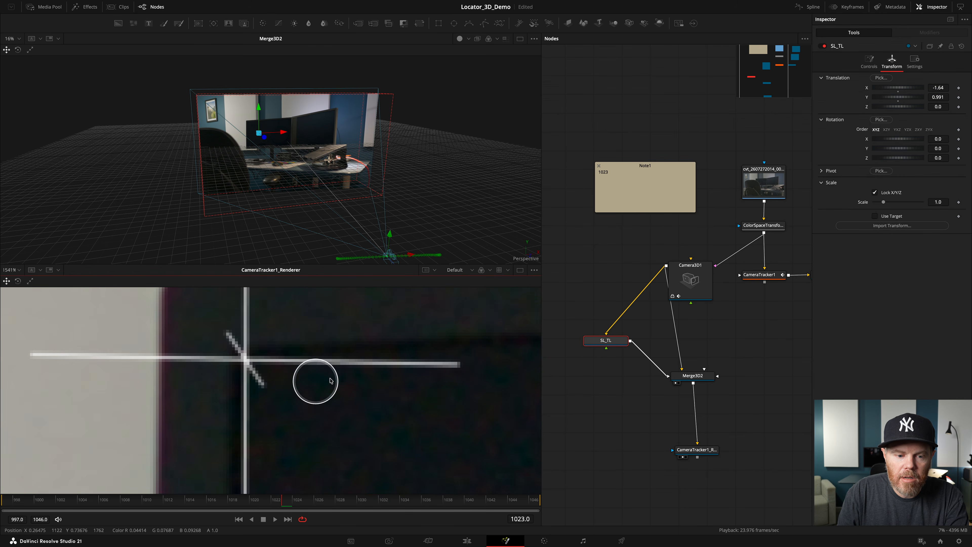
scroll(333, 377, down, 5)
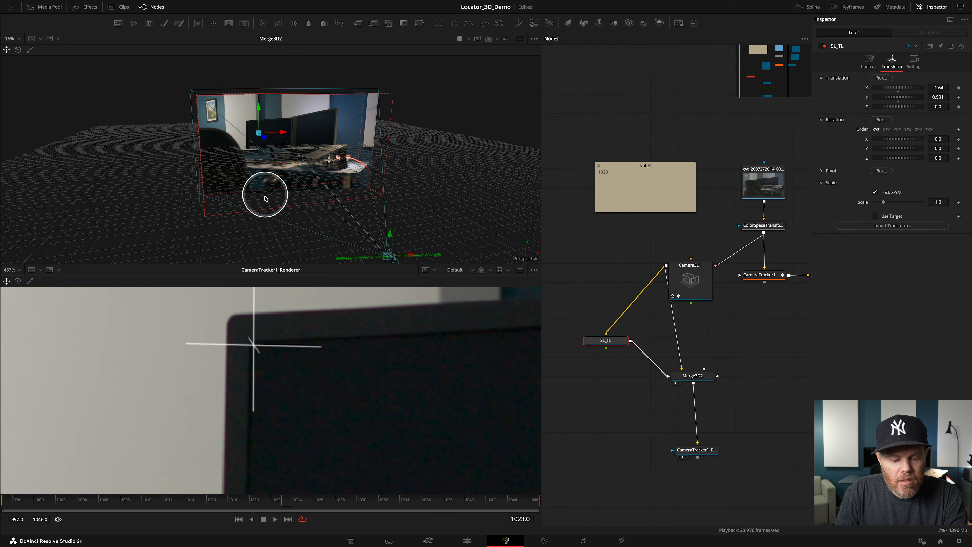
Enable Use Target on SL_TL and connect its Target X to Camera3D1's X Offset
drag(246, 178, 293, 154)
drag(396, 160, 346, 179)
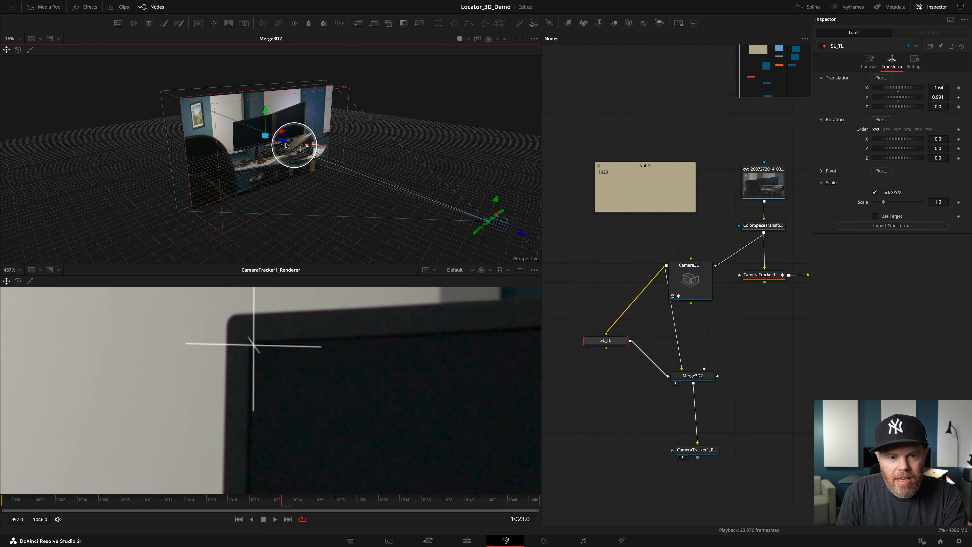
drag(478, 217, 383, 234)
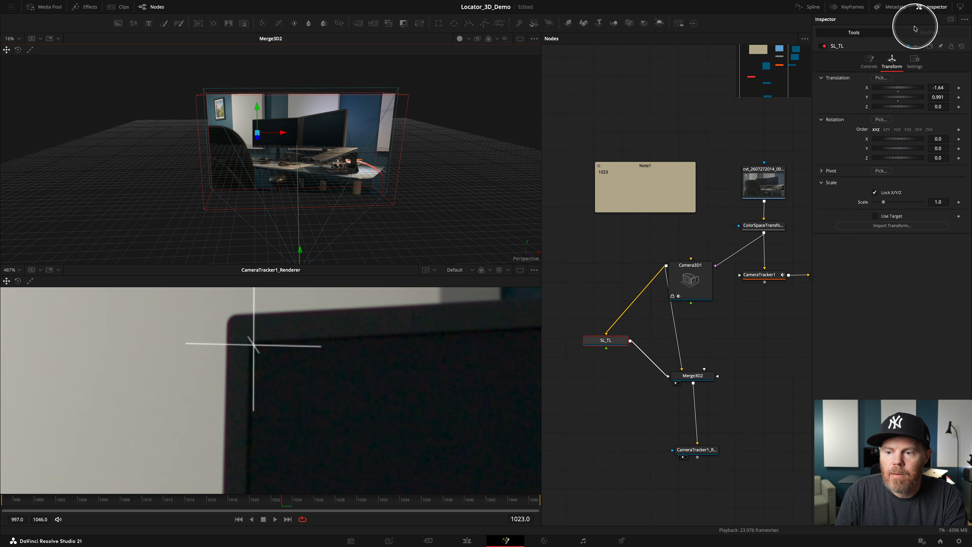
click(887, 217)
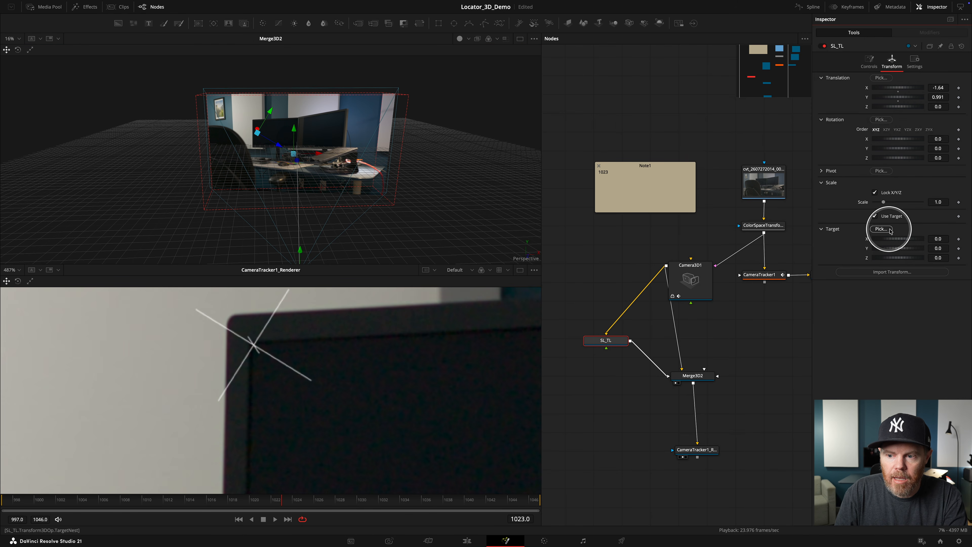
right_click(868, 241)
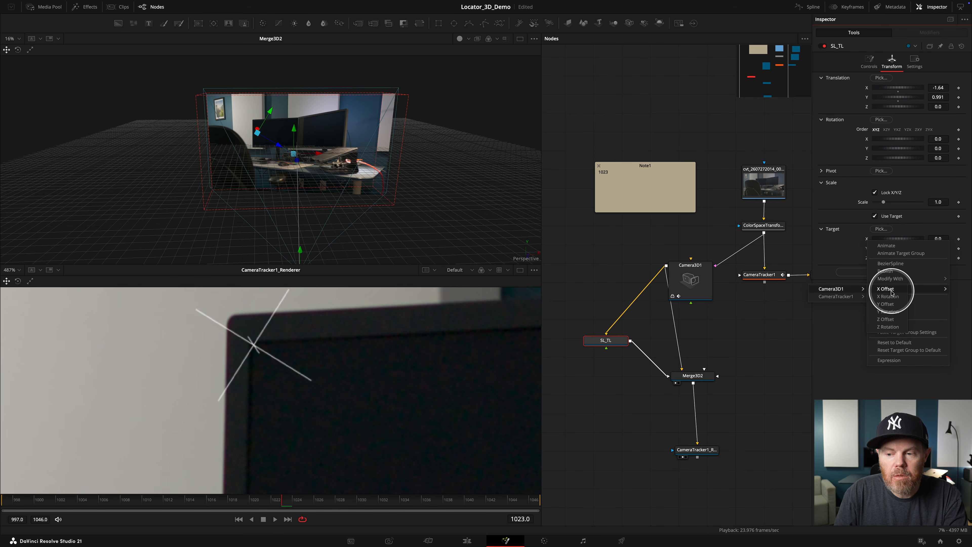
click(878, 288)
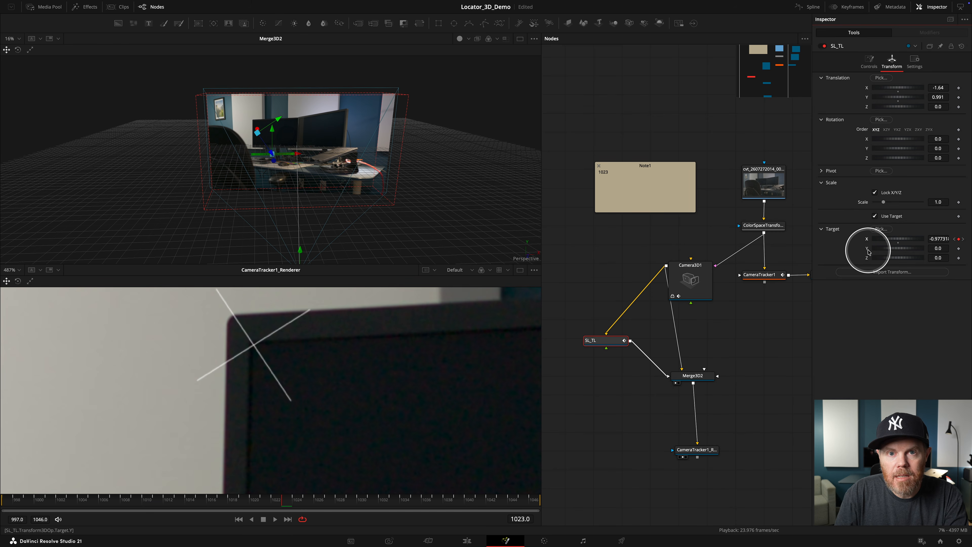
Connect SL_TL's Target Y and Target Z to Camera3D1's Y Offset and Z Offset
right_click(867, 251)
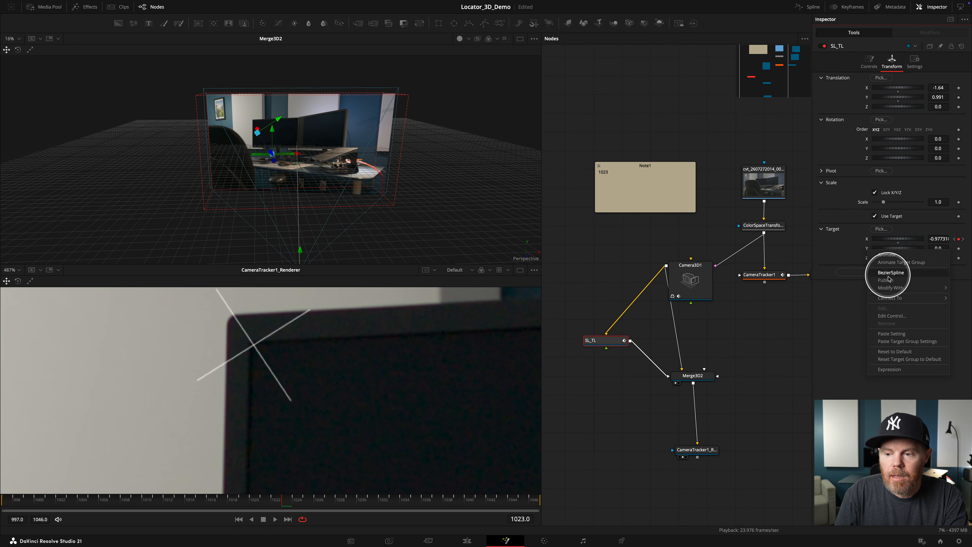
mouse_move(852, 300)
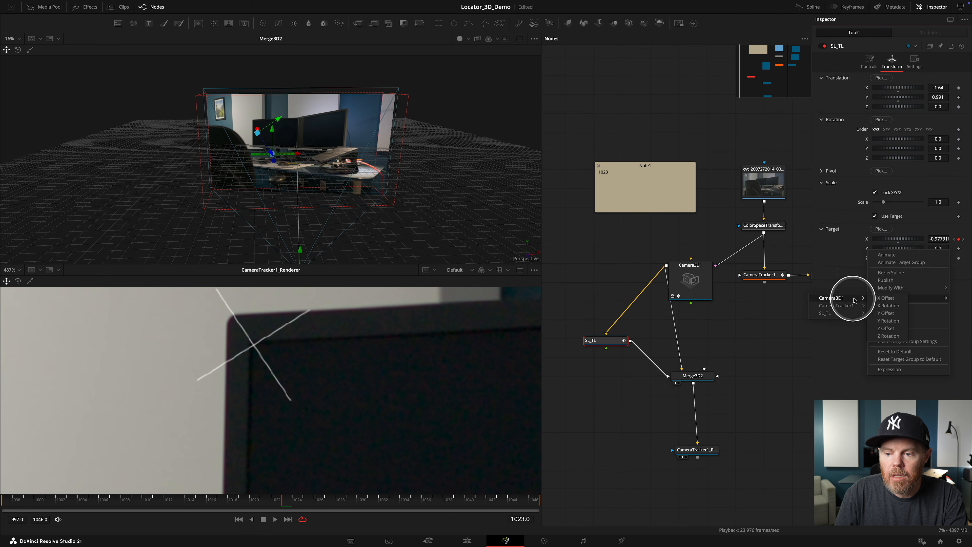
click(887, 313)
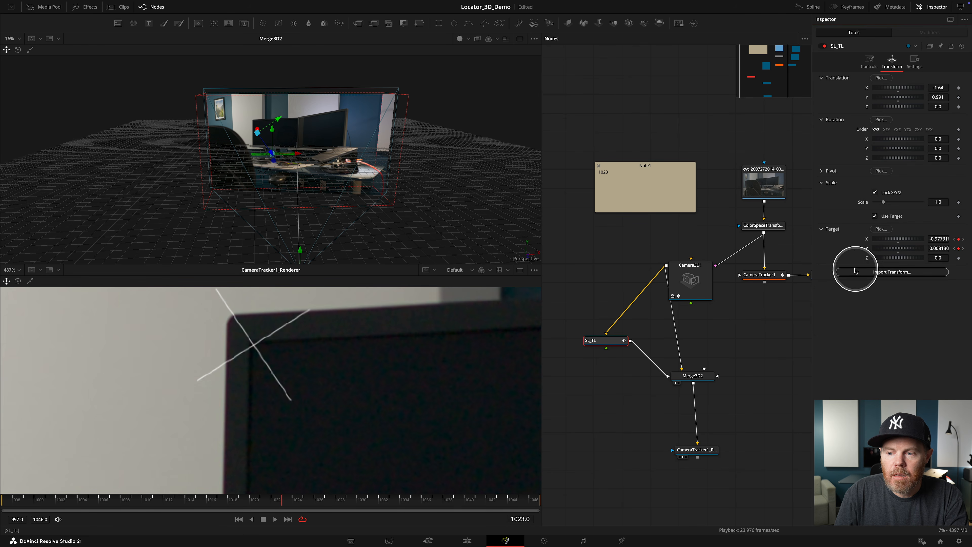
right_click(868, 260)
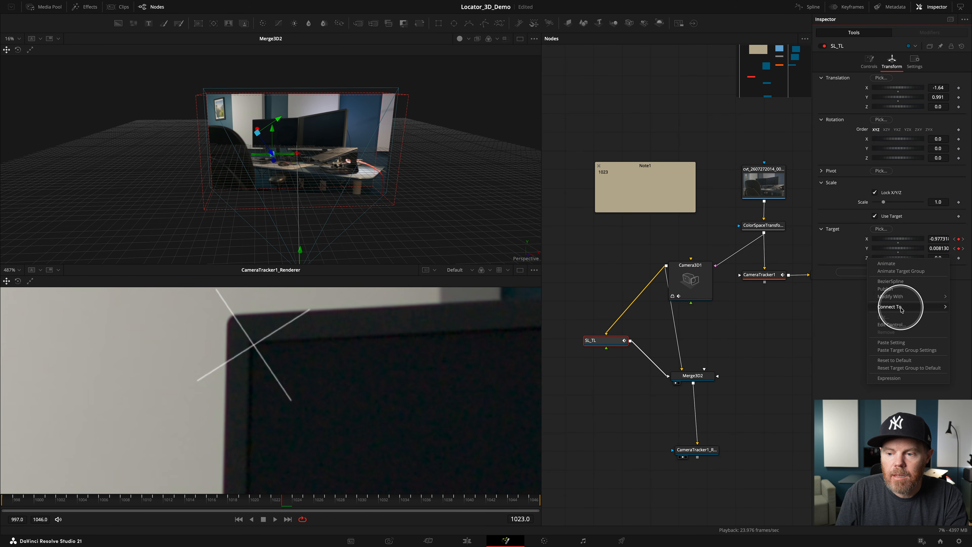
mouse_move(844, 307)
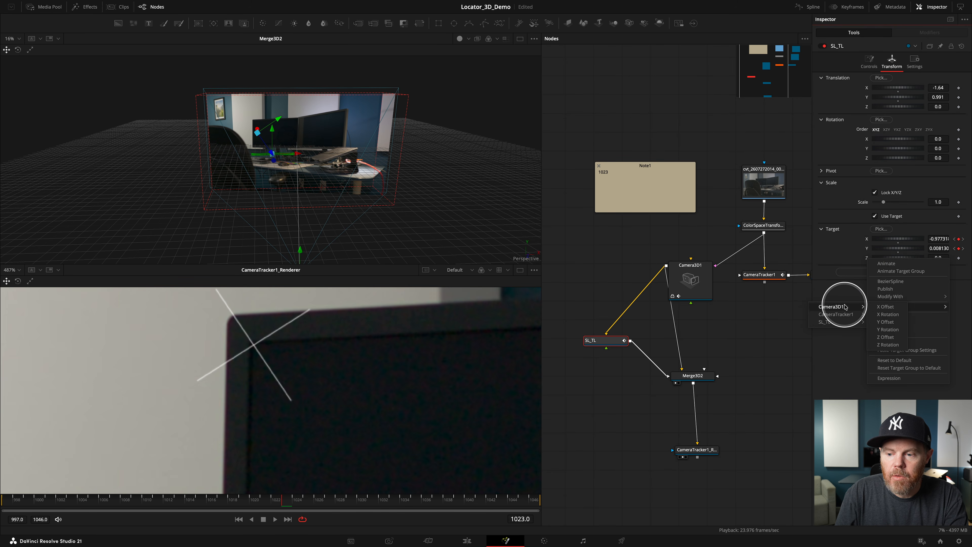
click(886, 337)
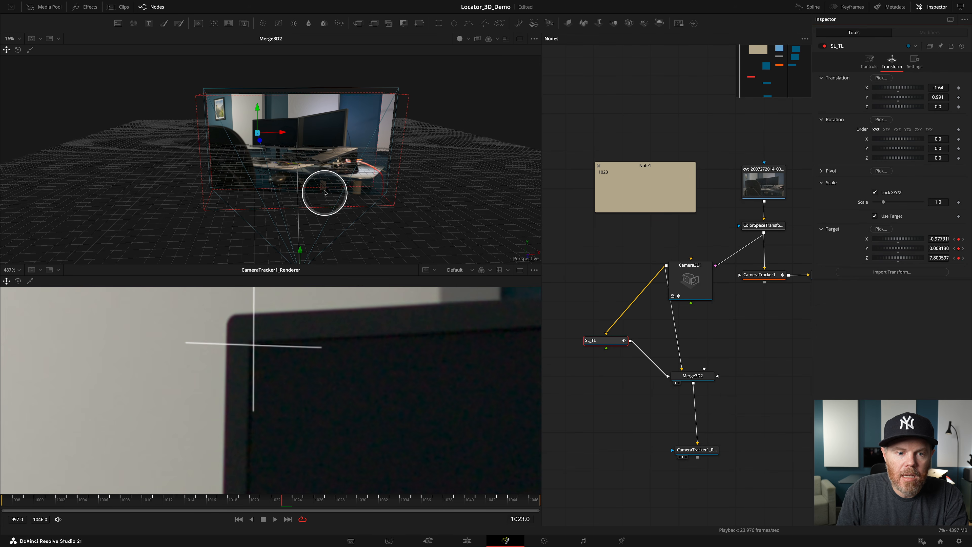
Remove all camera connections from SL_TL's Target group so the frame 1023 target values remain static
drag(304, 180, 353, 184)
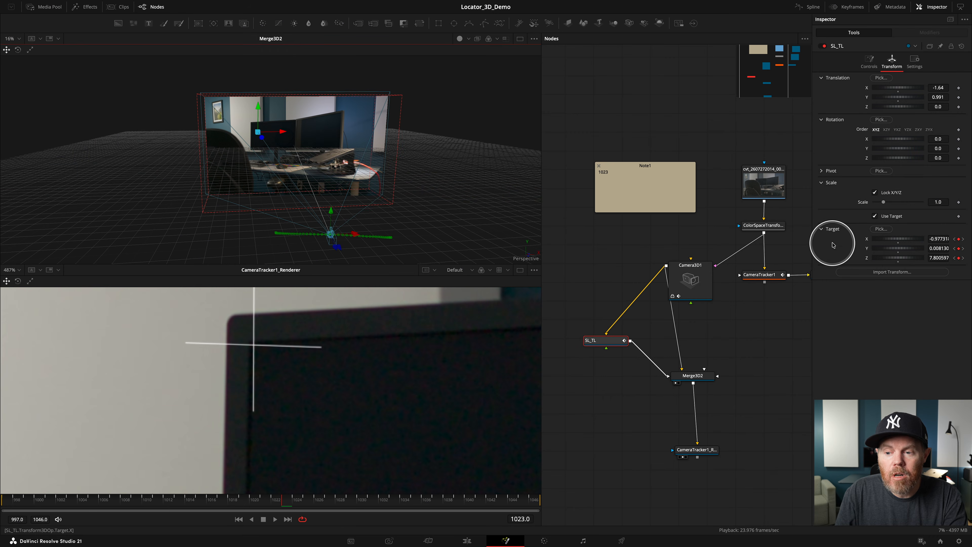
right_click(834, 245)
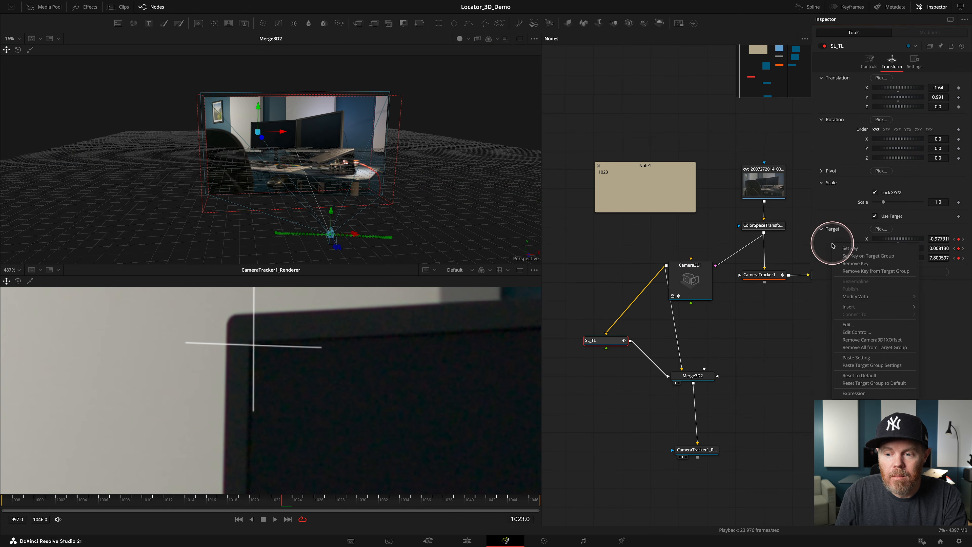
click(875, 347)
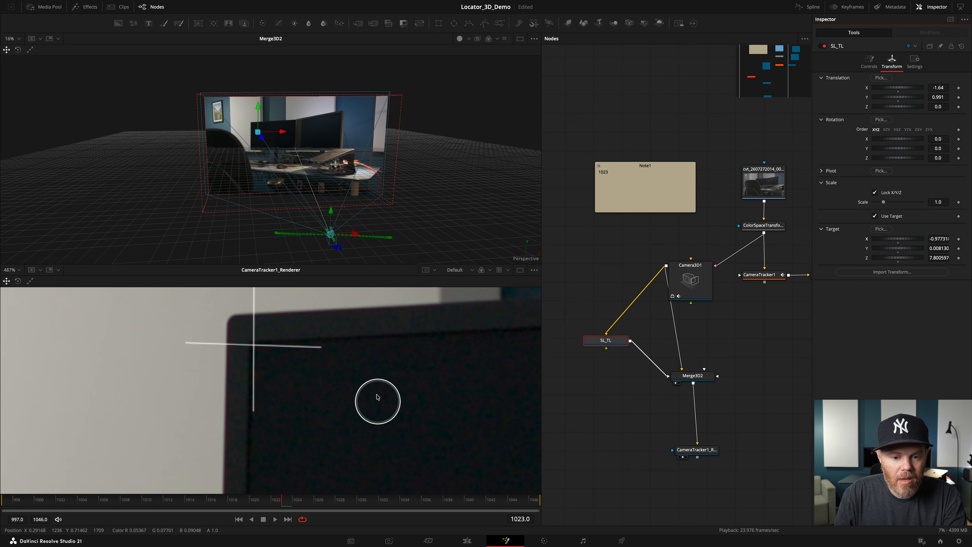
Go to frame 997 and switch the Merge3D2 viewer from perspective to the Top view
scroll(293, 390, down, 5)
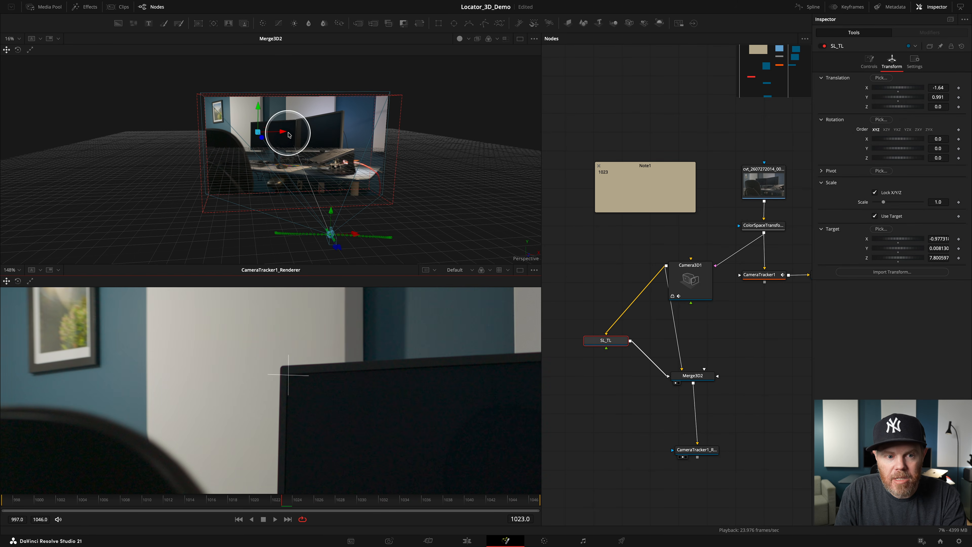
scroll(239, 391, down, 2)
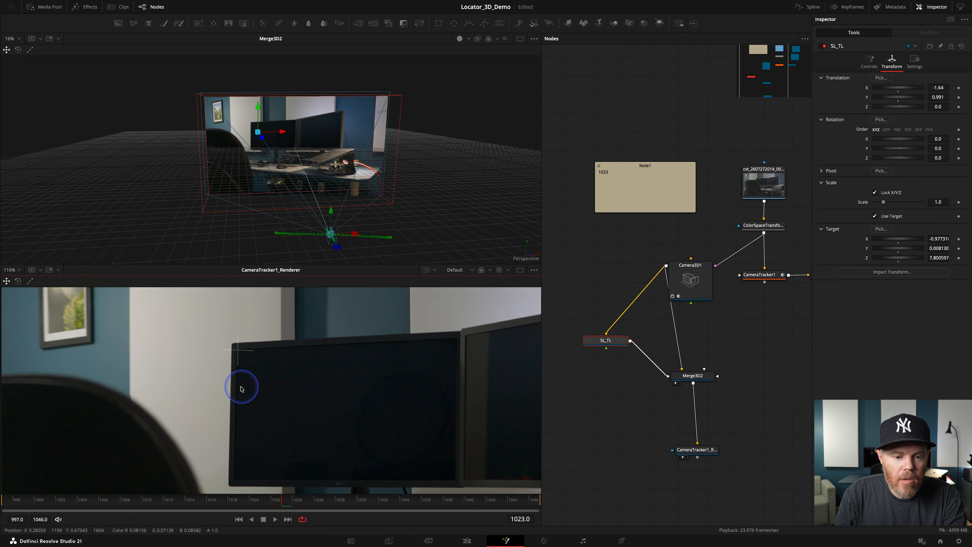
drag(291, 500, 7, 481)
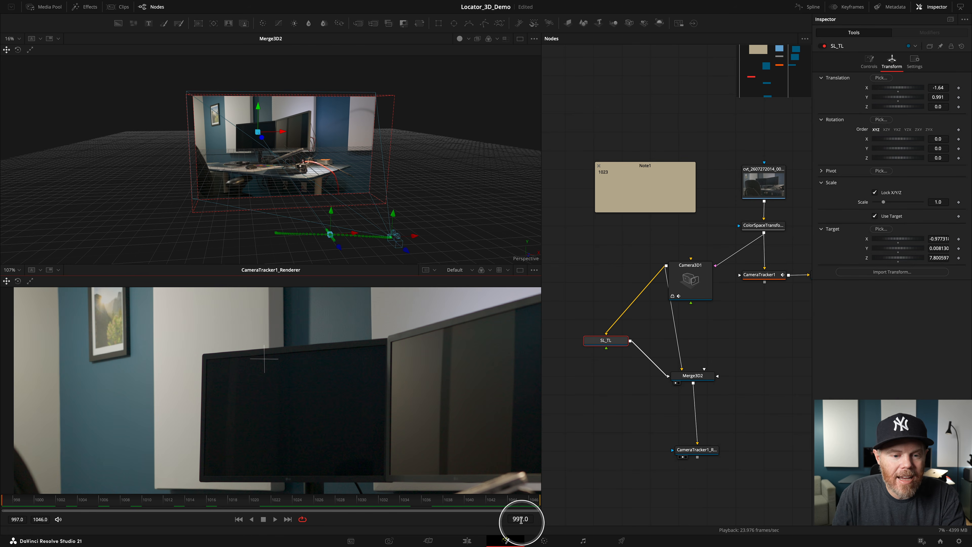
drag(247, 145, 349, 156)
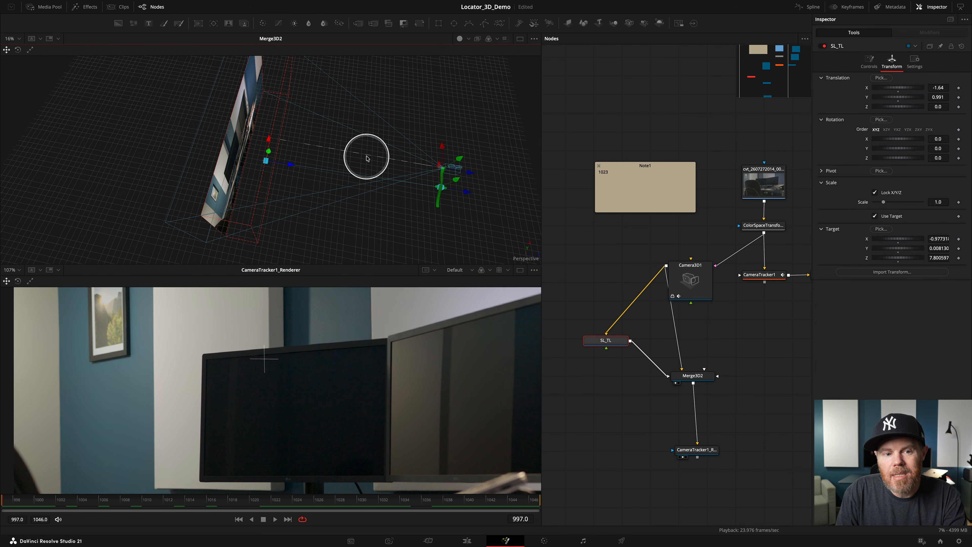
right_click(527, 251)
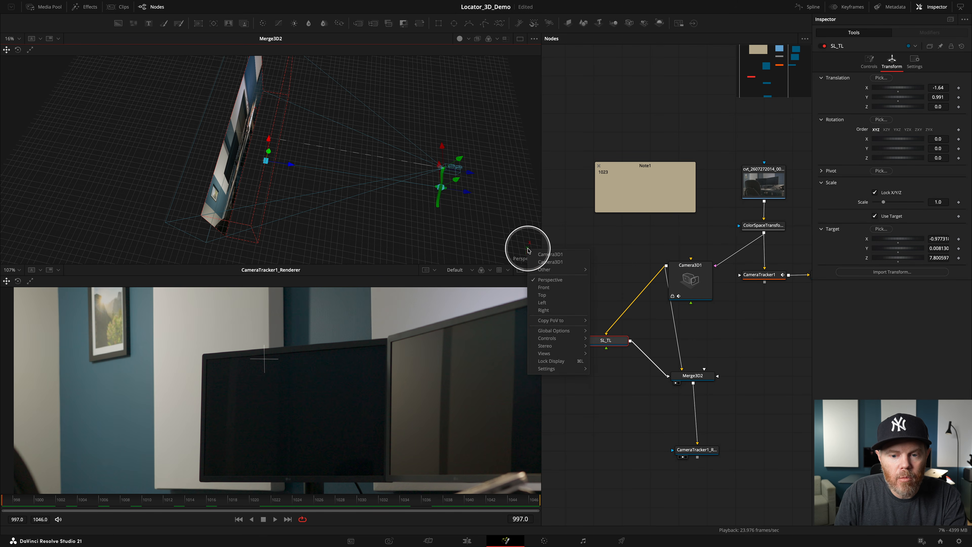
click(556, 295)
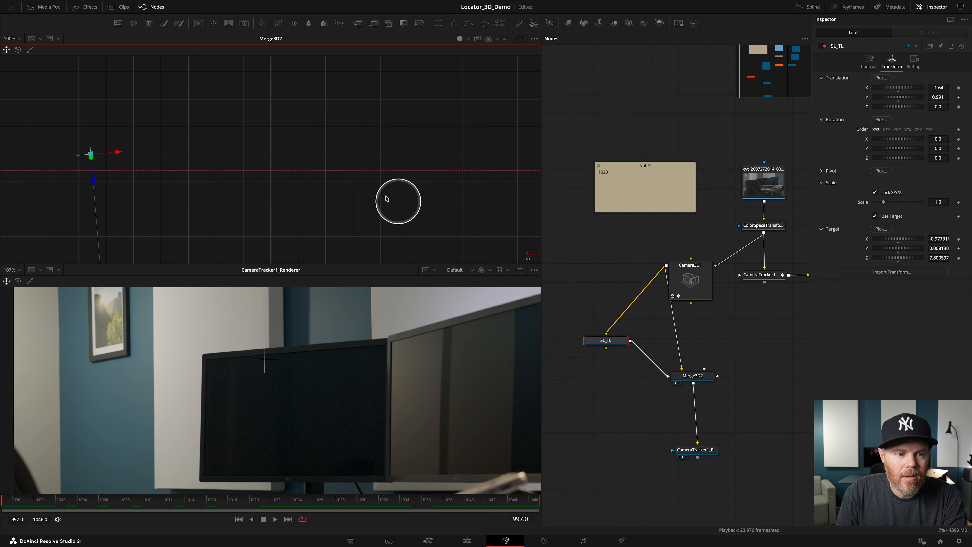
Slide SL_TL along its local Z axis toward the camera to about Z 2.77, onto the monitor's top-left corner at frame 997
drag(186, 176, 307, 140)
scroll(217, 364, up, 6)
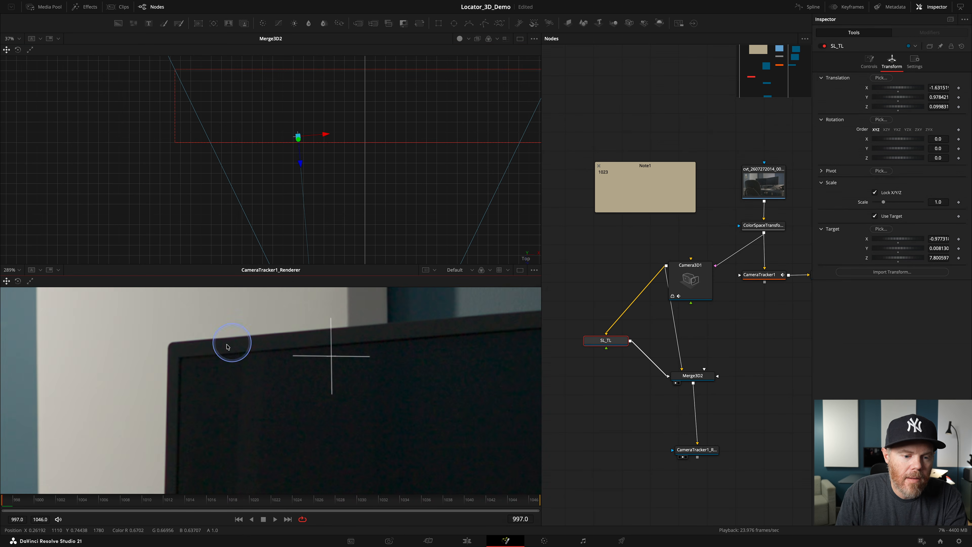
drag(301, 164, 318, 278)
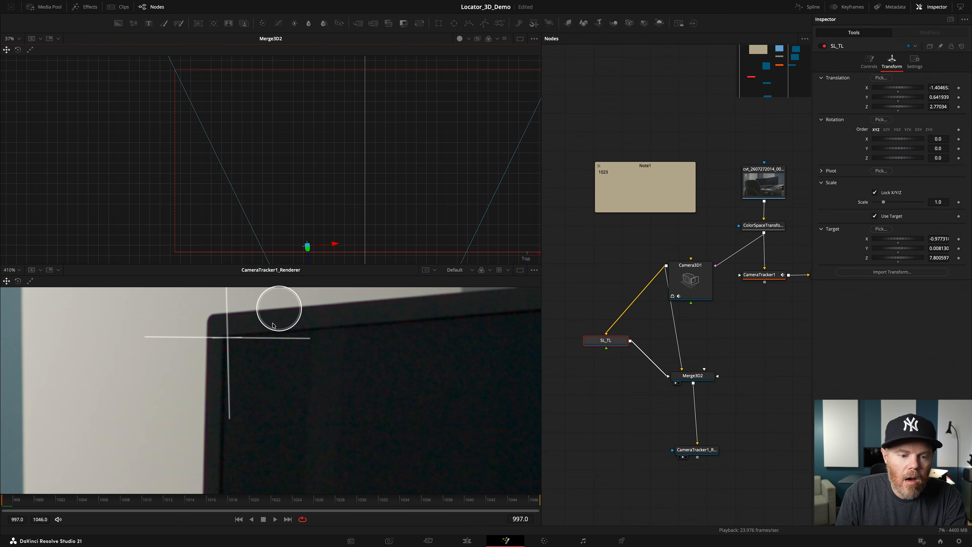
Play the shot from frame 997 to about frame 1042 to check the locator's alignment with the monitor corner
scroll(270, 347, up, 1)
scroll(270, 347, up, 3)
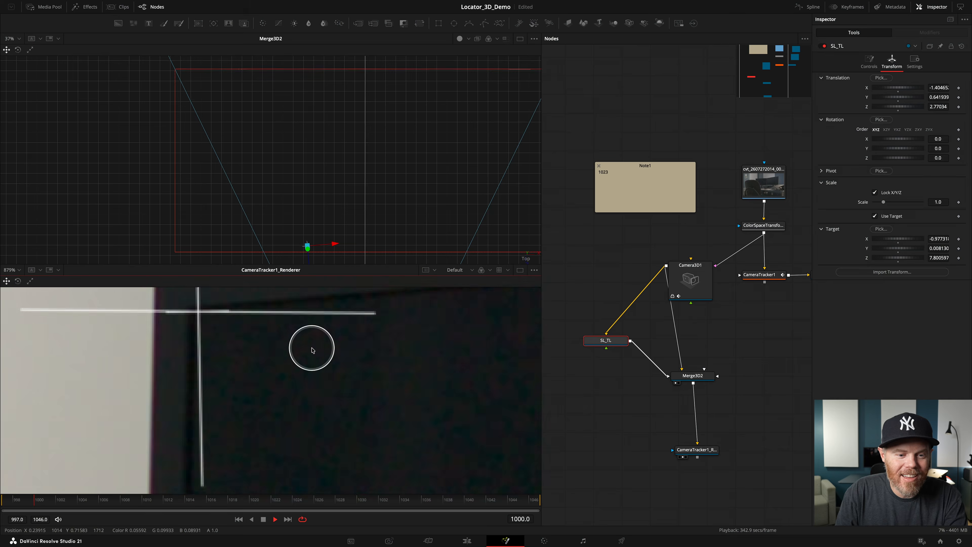
scroll(315, 343, down, 8)
scroll(244, 360, down, 2)
key(space)
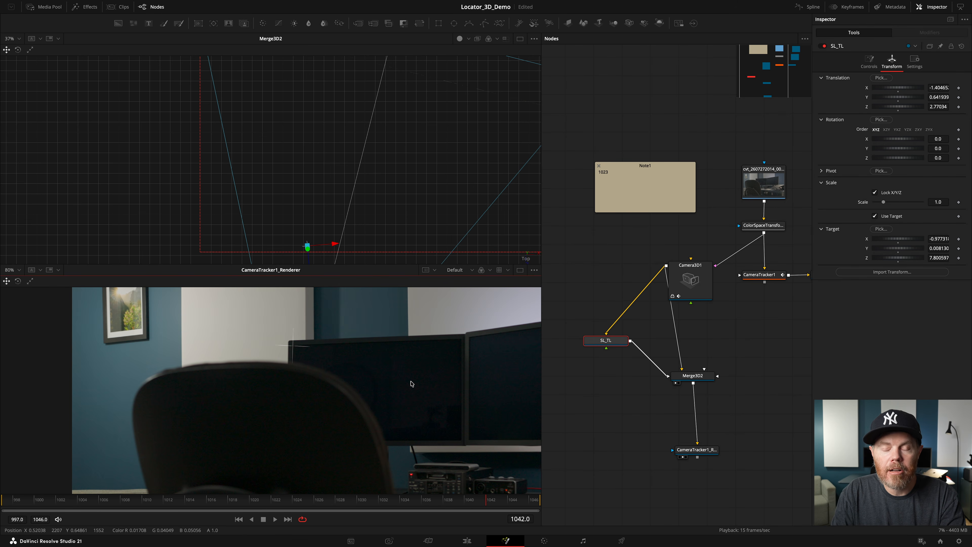
Duplicate the SL_TL locator into the chain before Merge3D2 and rename the copy SL_TR
drag(292, 172, 249, 129)
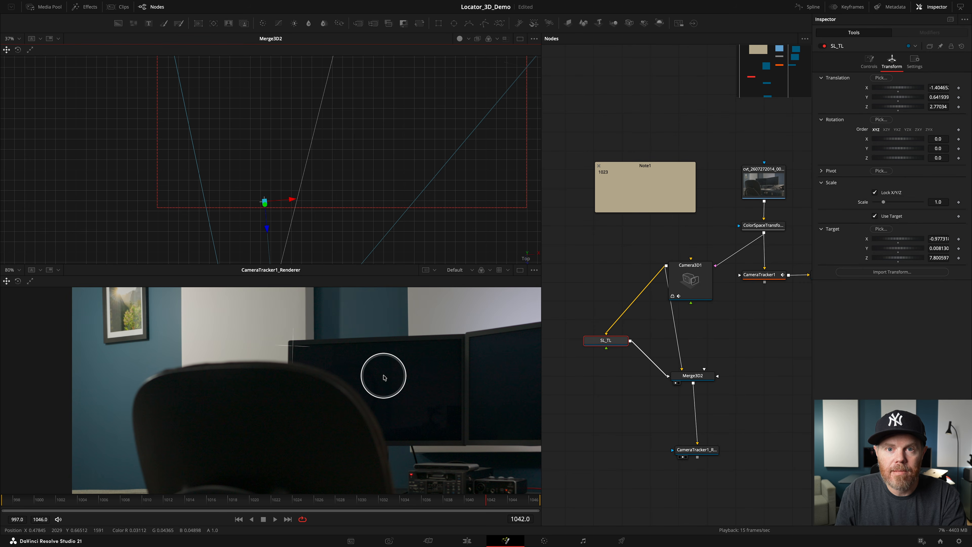
click(613, 341)
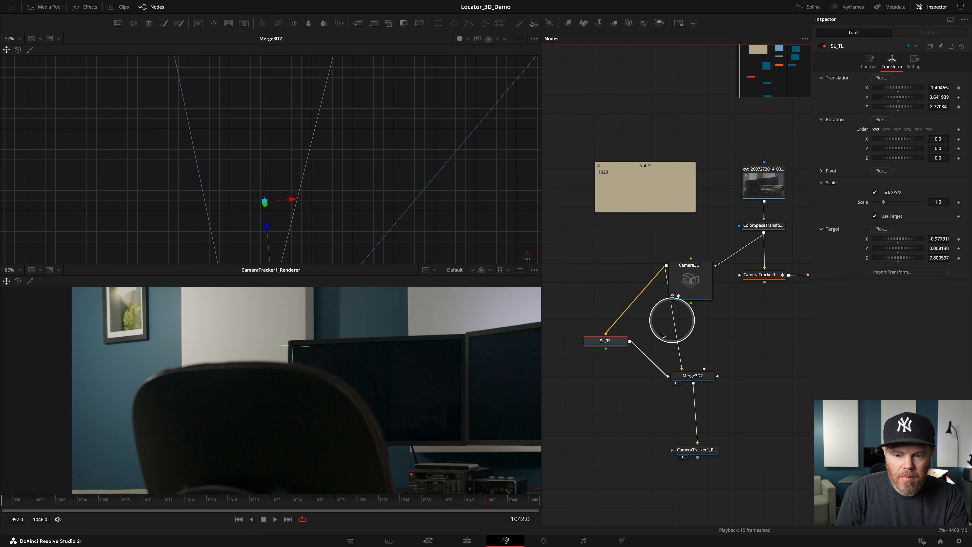
key(ctrl+v)
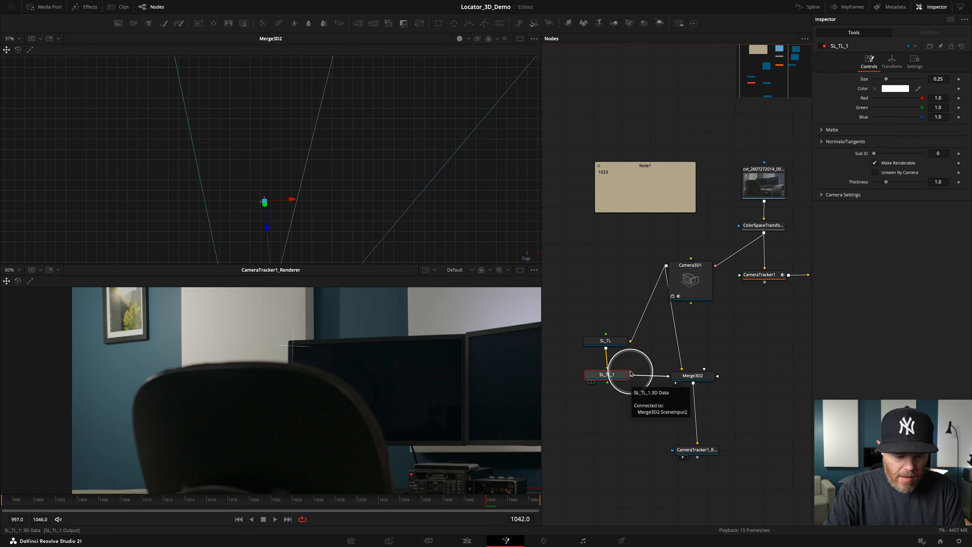
key(F2)
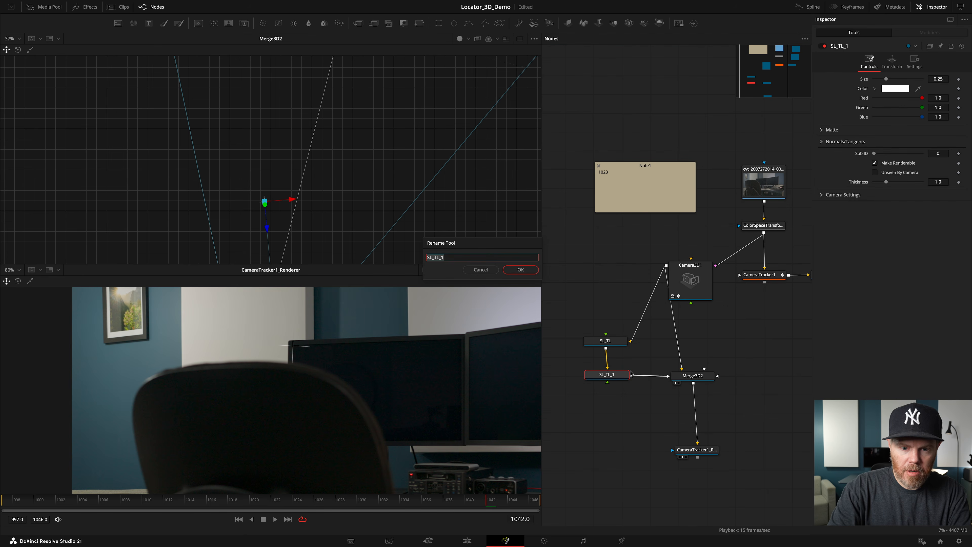
key(Return)
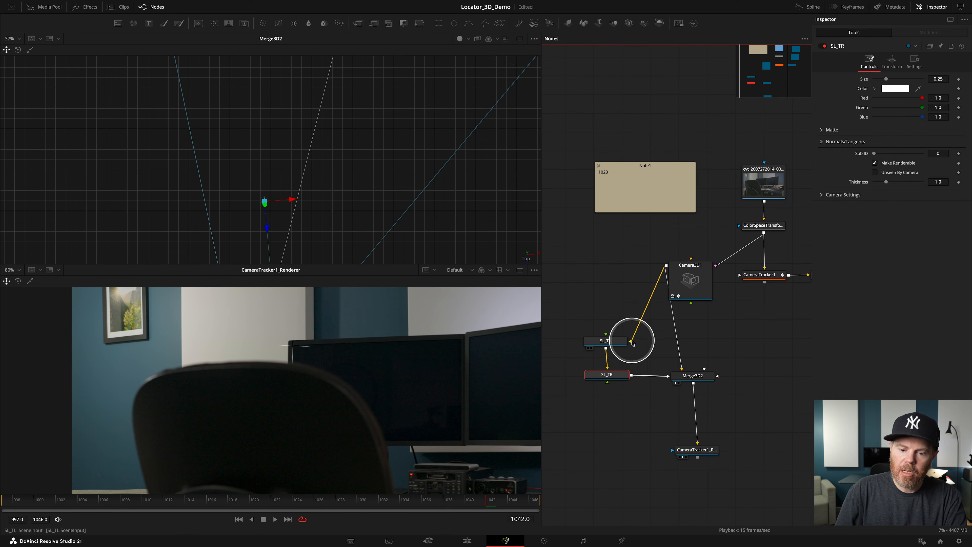
At frame 1023, move SL_TR onto the left monitor's top-right corner with translation X -0.2499 and Y about 0.728
mouse_move(300, 494)
mouse_down()
mouse_move(318, 506)
mouse_move(290, 508)
mouse_up()
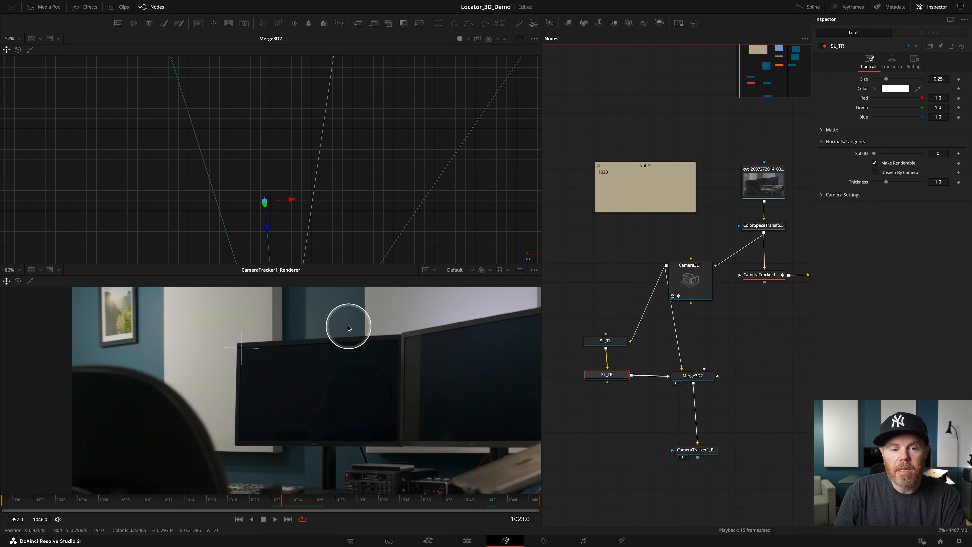
click(892, 61)
drag(393, 393, 340, 407)
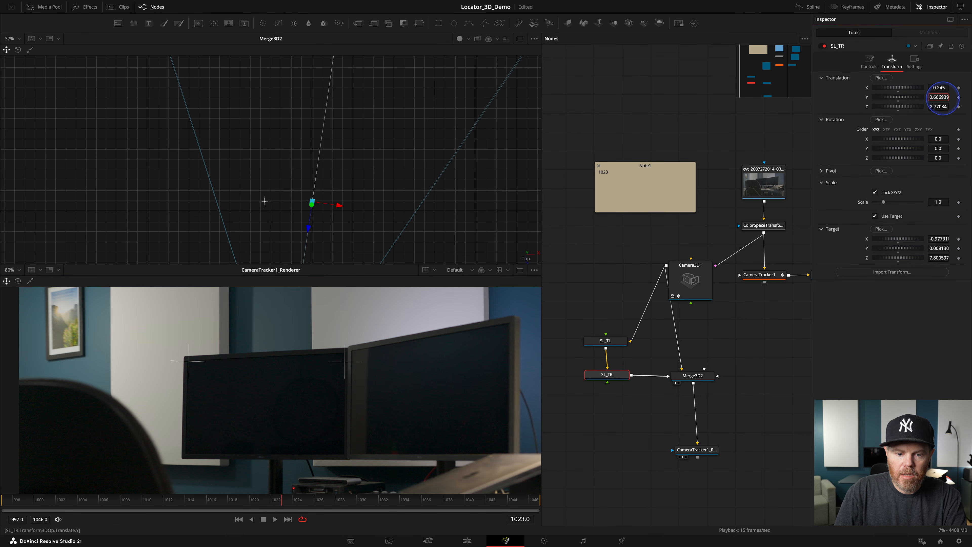
scroll(347, 352, up, 10)
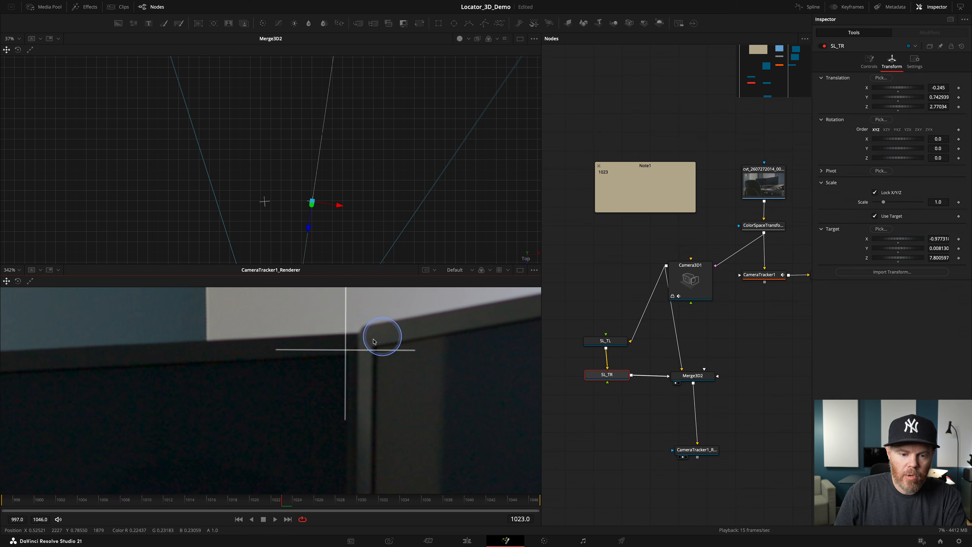
scroll(384, 335, down, 3)
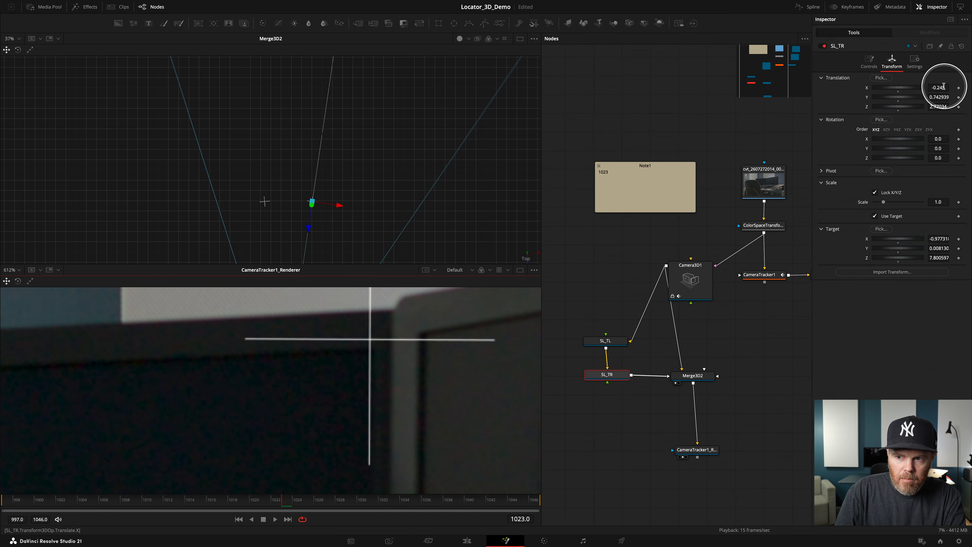
mouse_move(946, 87)
mouse_down()
mouse_move(926, 91)
mouse_move(942, 98)
mouse_move(877, 98)
mouse_move(943, 88)
mouse_move(951, 104)
mouse_up()
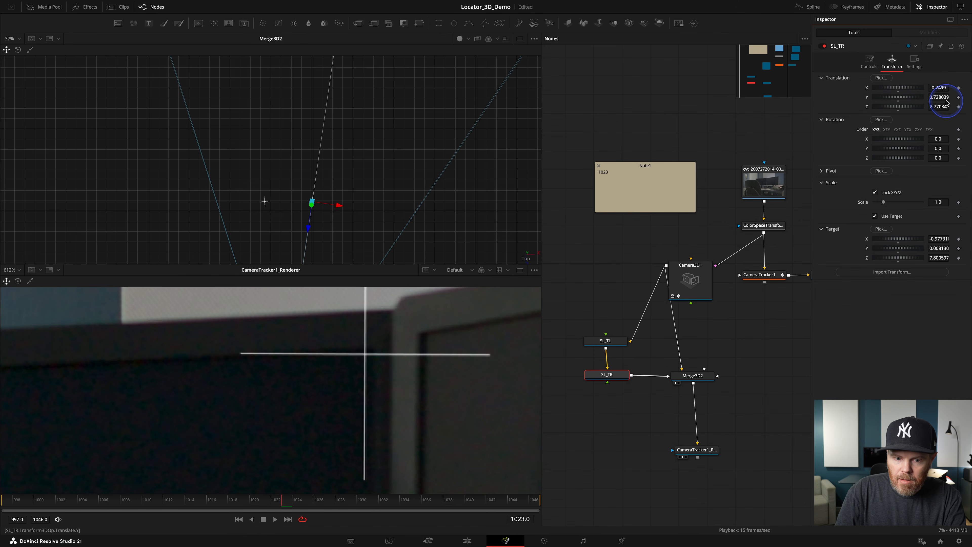
scroll(347, 404, down, 3)
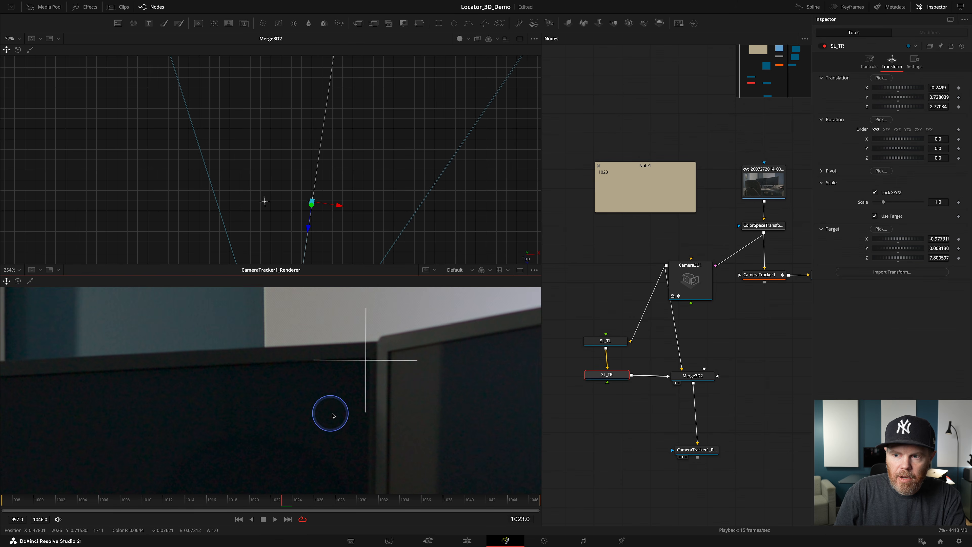
scroll(354, 390, down, 1)
scroll(353, 390, down, 4)
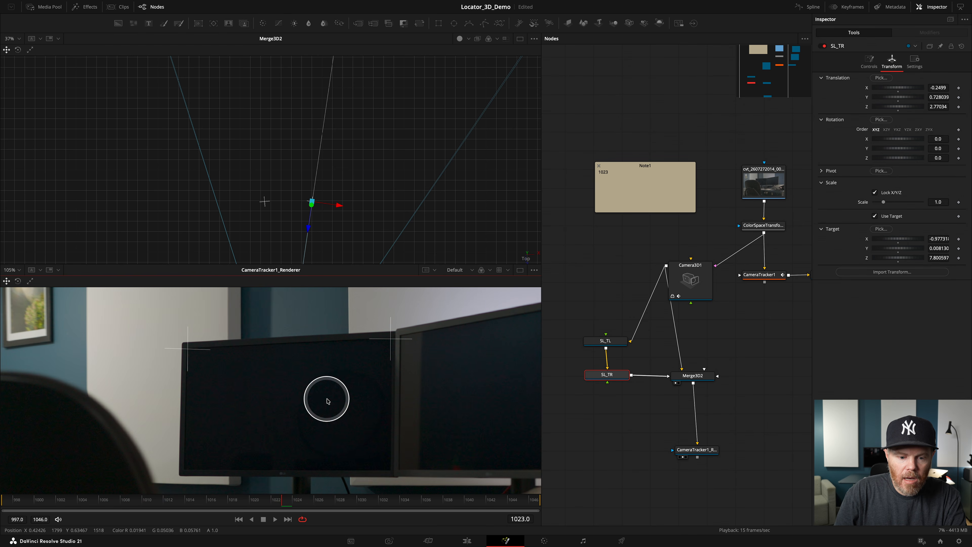
At frame 997, slide SL_TR along its local Z axis to about Z 3.38, and play the shot to check its alignment
drag(276, 505, 14, 505)
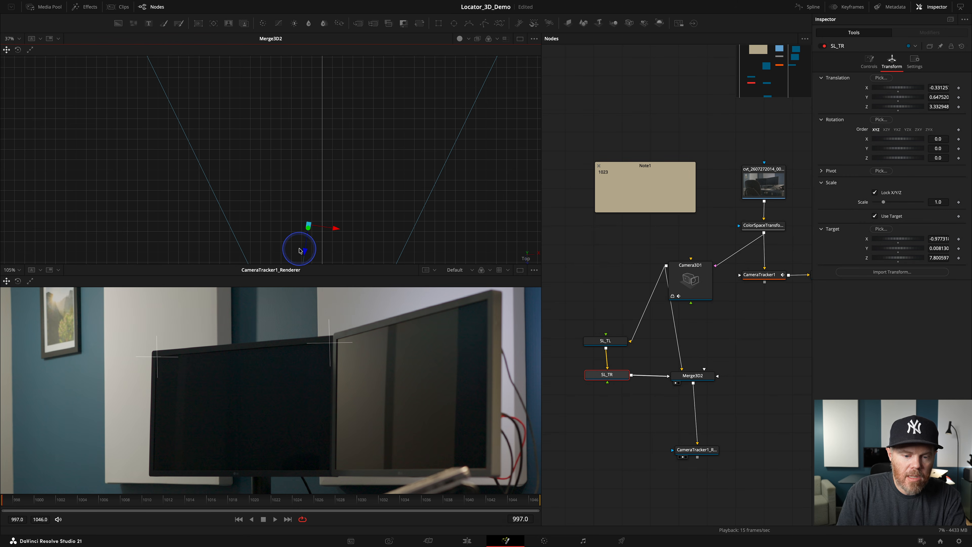
scroll(325, 341, up, 10)
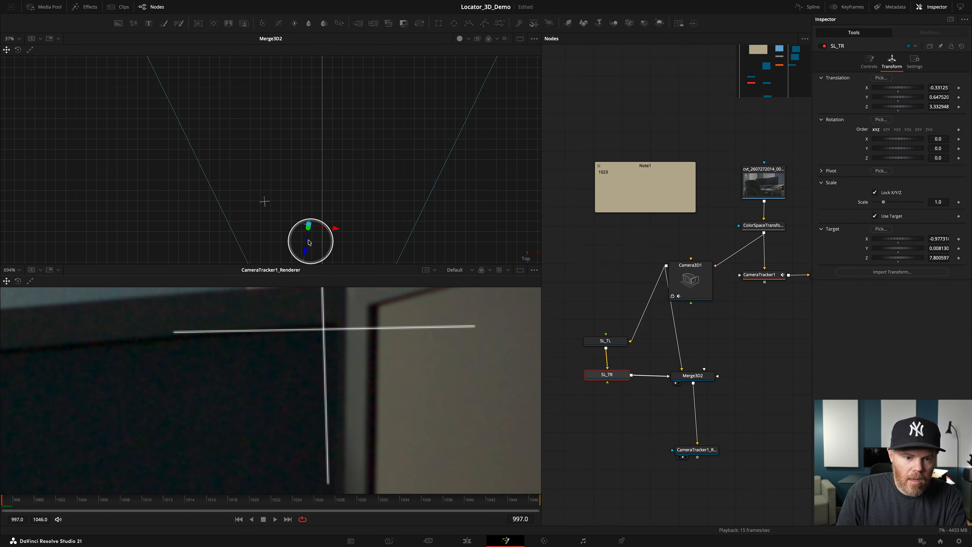
mouse_move(305, 249)
mouse_down()
mouse_move(322, 273)
mouse_move(305, 255)
mouse_up()
scroll(344, 350, down, 6)
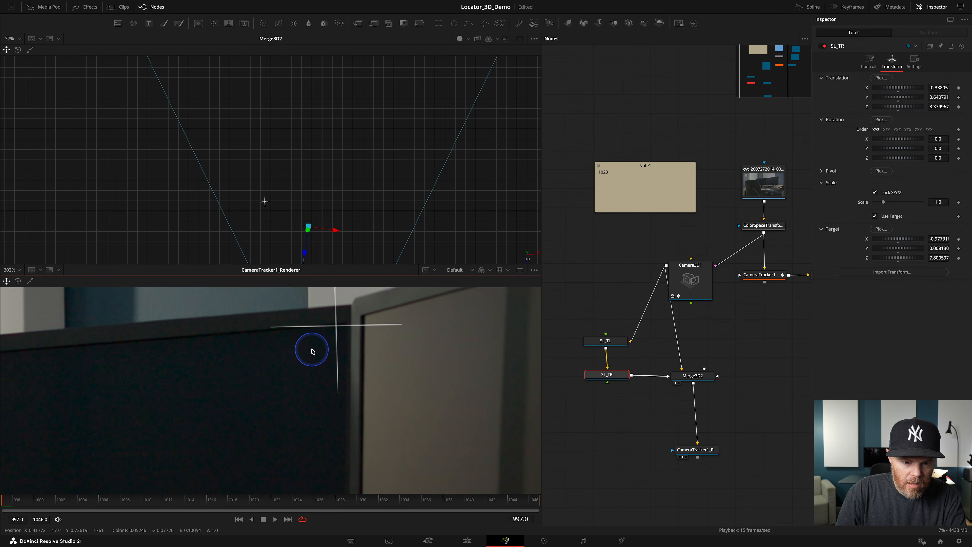
key(space)
scroll(489, 380, down, 1)
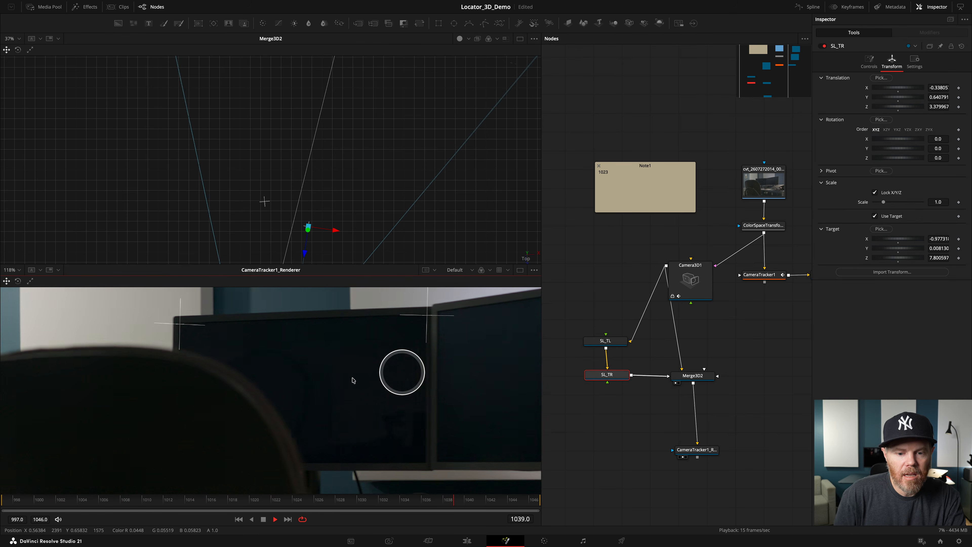
Move Merge3D2 and the CameraTracker1 renderer node down and to the right in the node graph, away from the locators
drag(659, 391, 646, 329)
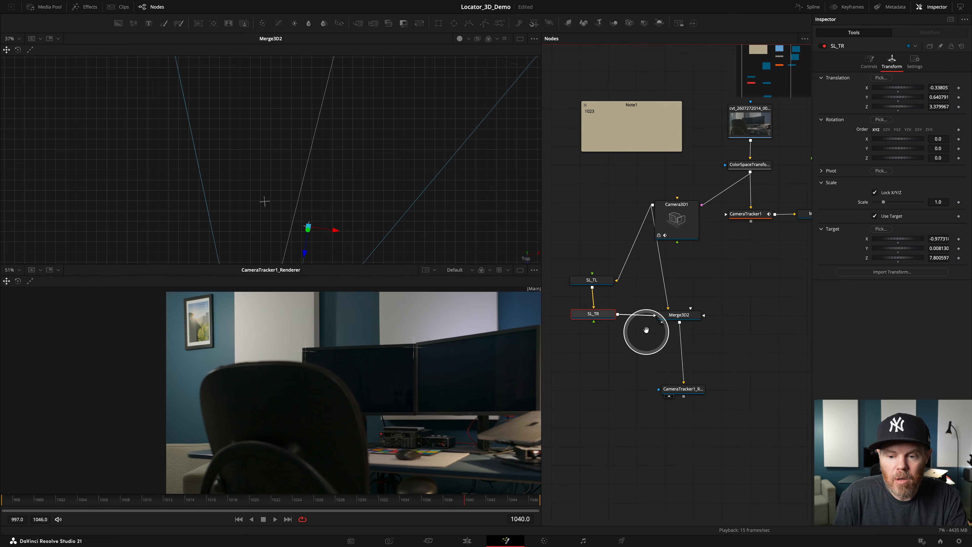
drag(742, 289, 669, 444)
drag(686, 313, 725, 357)
Duplicate the SL_TR locator and insert the copy between SL_TR and Merge3D2
click(599, 310)
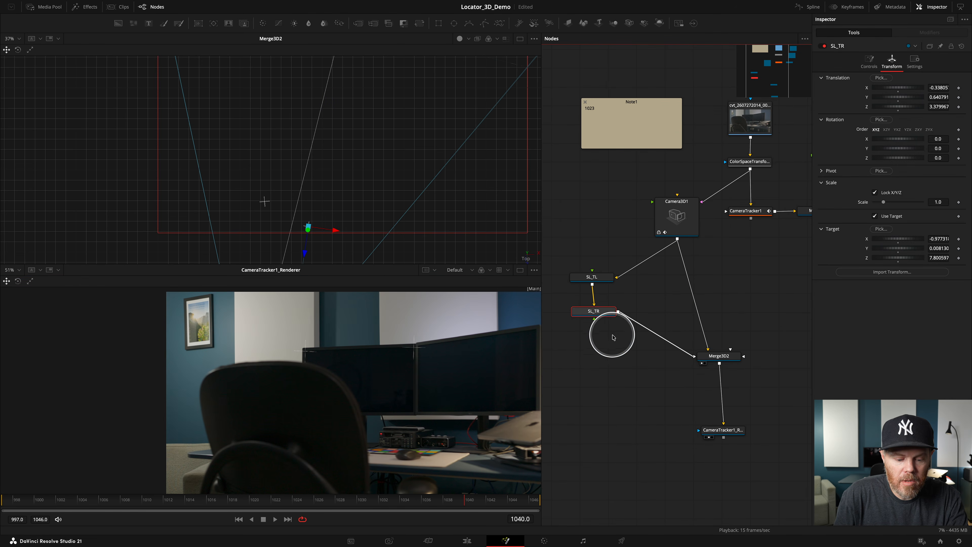
key(ctrl+c)
key(ctrl+v)
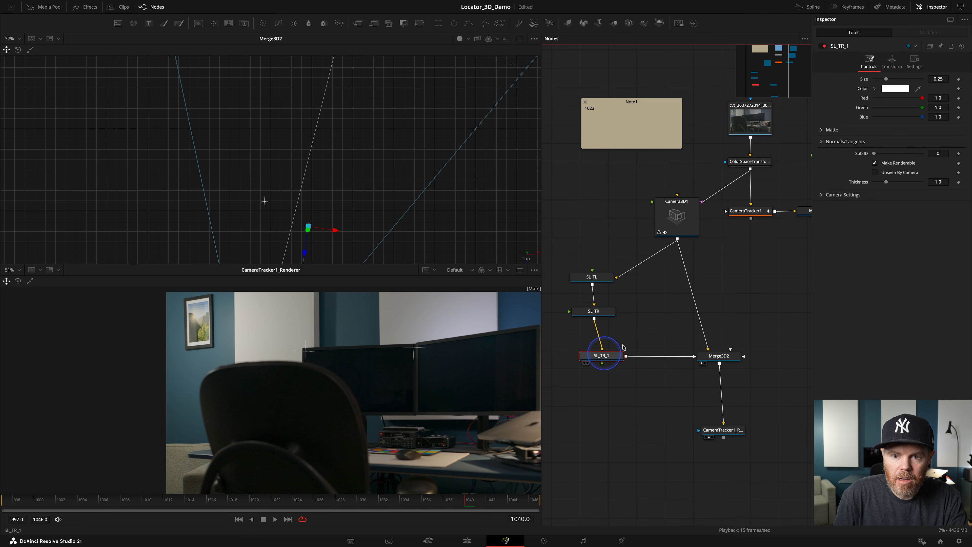
At frame 1023, lower the SL_TR copy to about Y -0.028, onto the left monitor's bottom-right corner
mouse_move(302, 500)
mouse_down()
mouse_move(278, 496)
mouse_move(325, 497)
mouse_move(289, 505)
mouse_up()
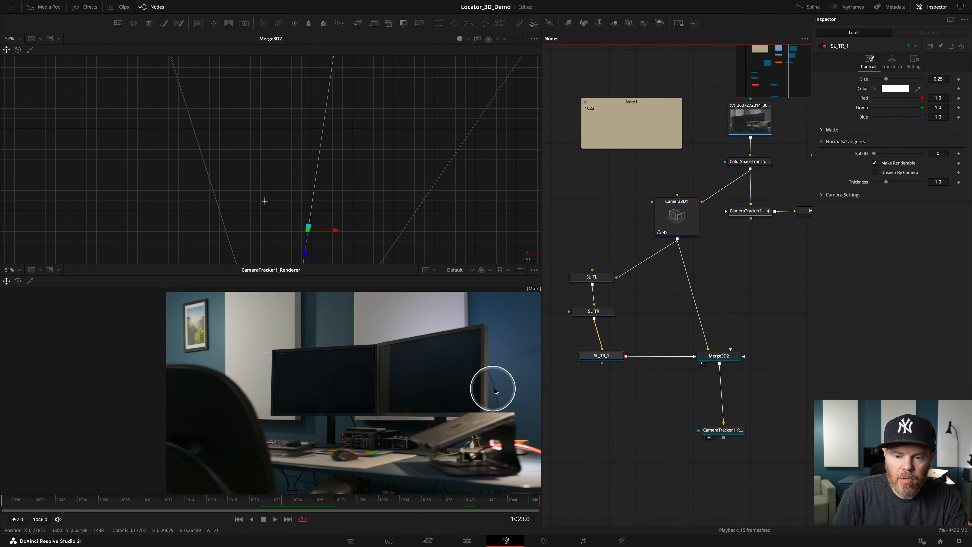
click(892, 62)
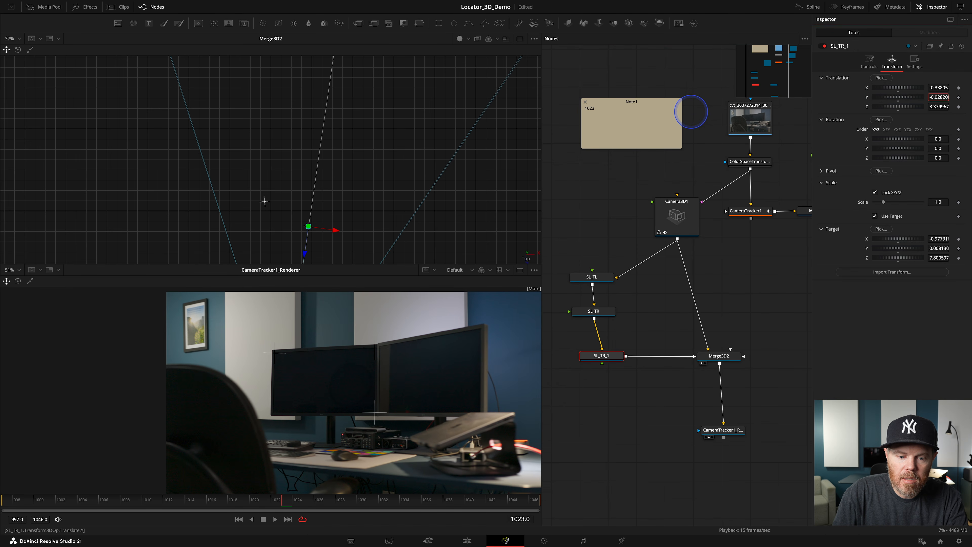
scroll(415, 385, up, 10)
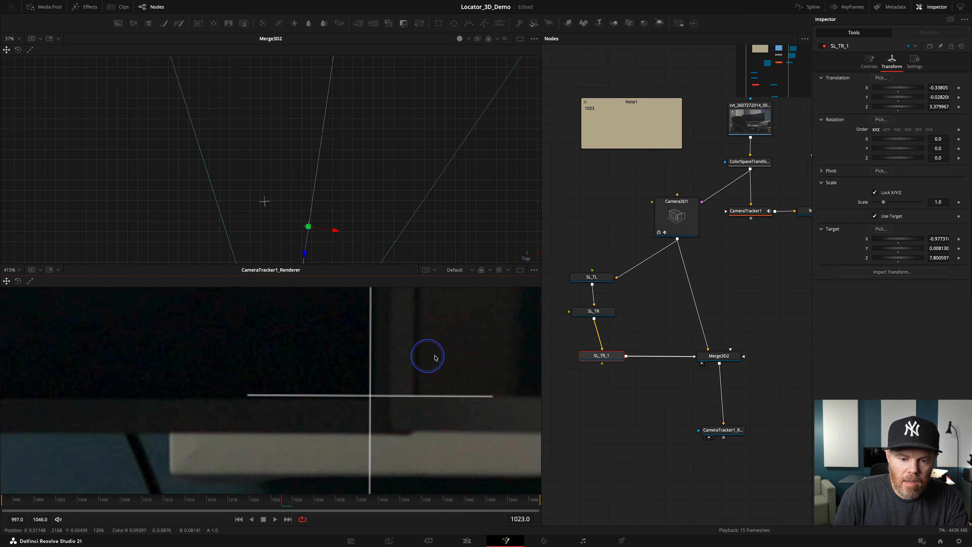
scroll(412, 373, up, 1)
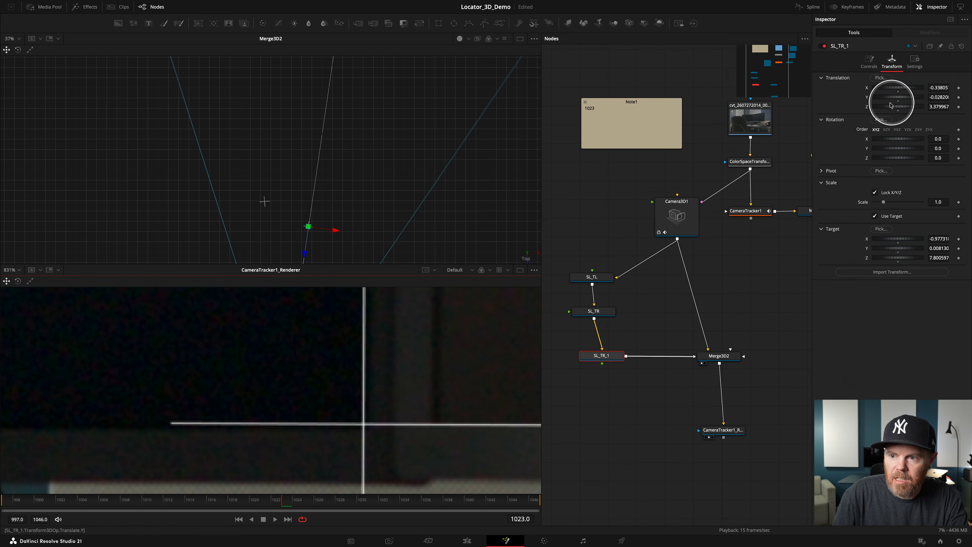
scroll(368, 402, down, 8)
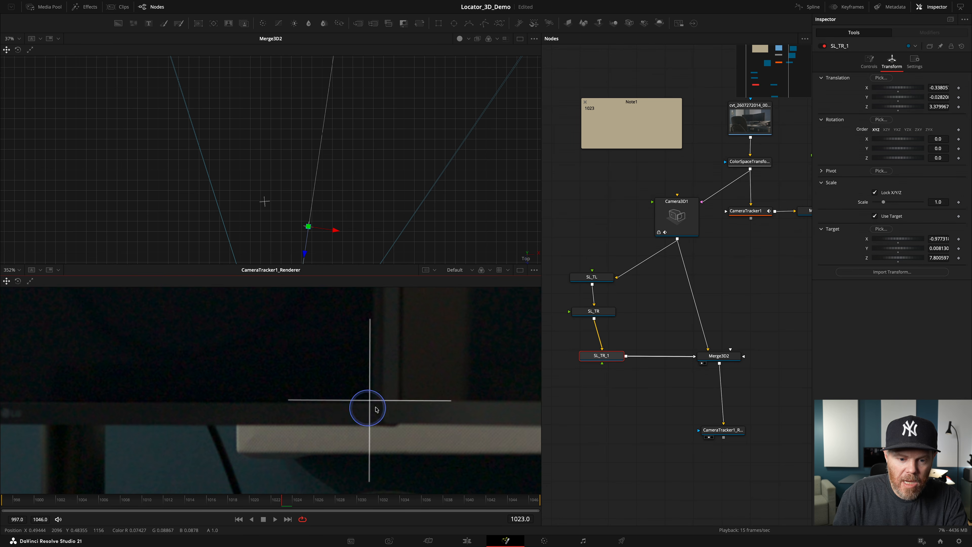
scroll(366, 403, down, 1)
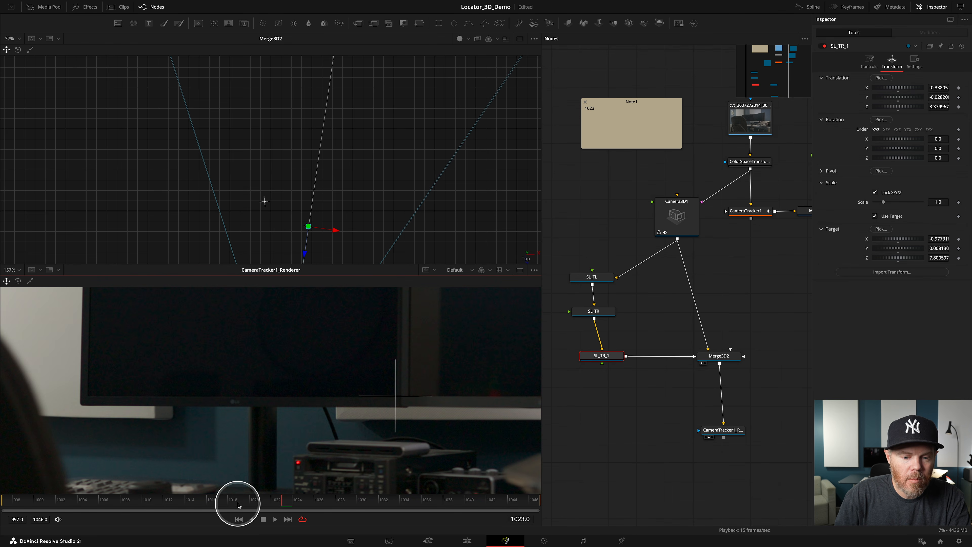
At frame 997, slide the SL_TR copy along its local Z axis to about Z 3.31, and play the shot to check it
drag(238, 501, 2, 503)
drag(328, 335, 344, 372)
scroll(345, 371, down, 6)
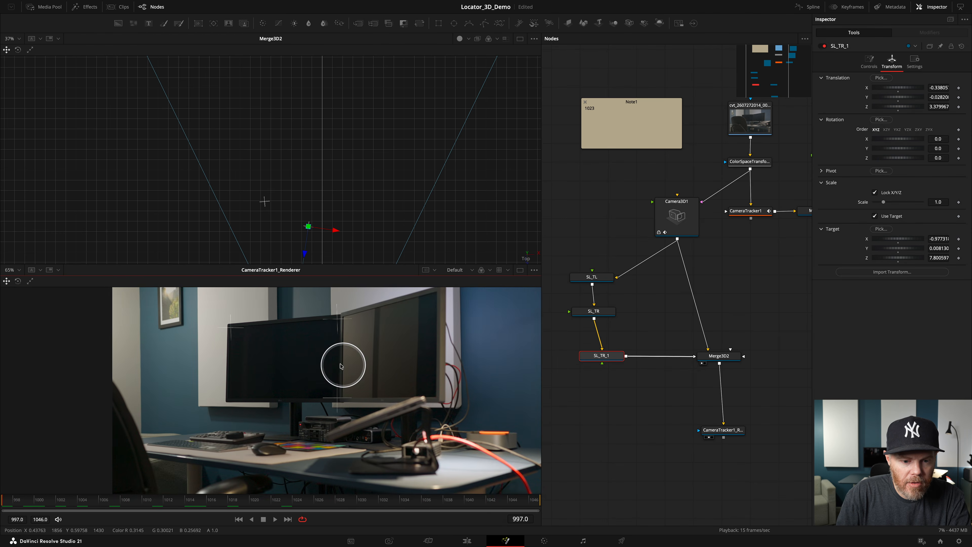
scroll(343, 369, up, 12)
scroll(371, 399, up, 5)
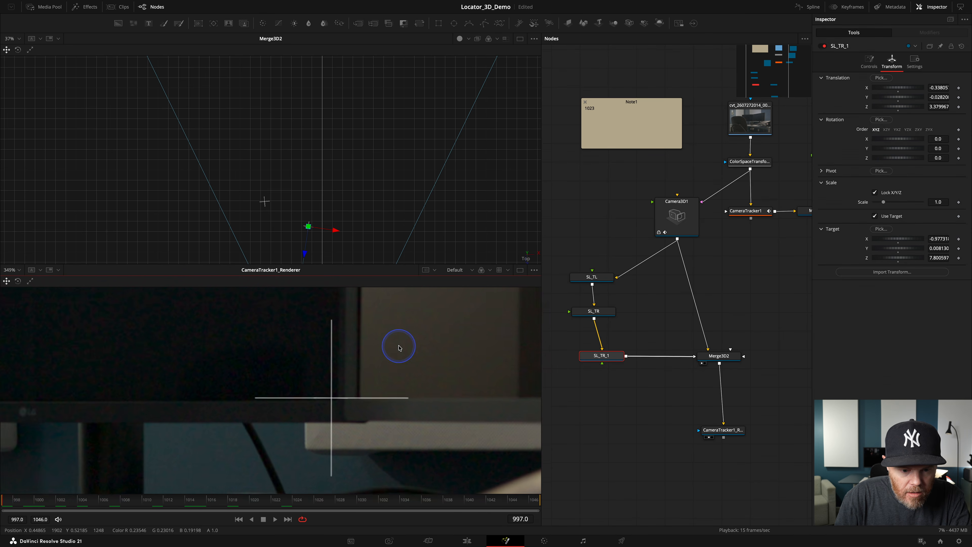
scroll(359, 384, up, 1)
drag(364, 387, 413, 352)
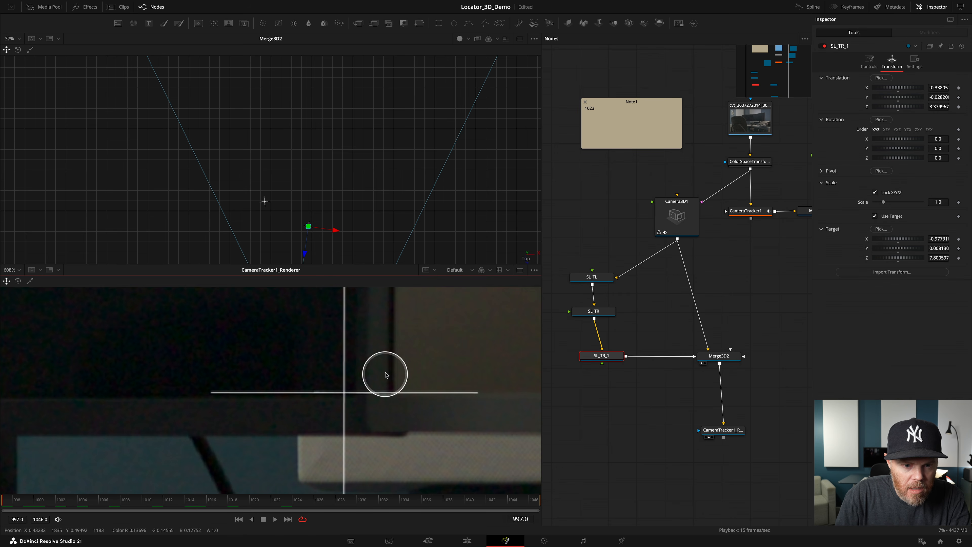
drag(305, 253, 300, 250)
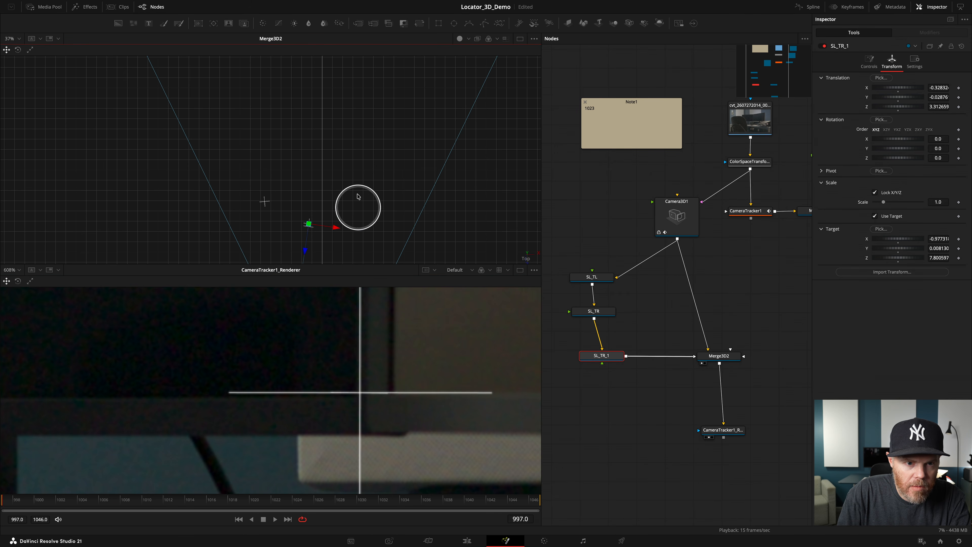
key(ctrl+f)
key(space)
Rename the SL_TR copy SL_BR and line it up beneath SL_TR in the node graph
drag(619, 361, 623, 372)
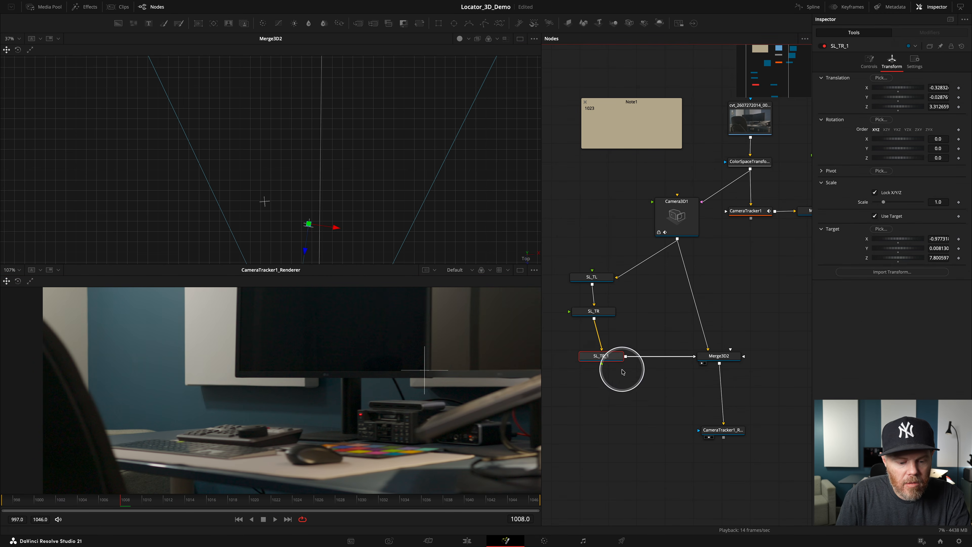
key(F2)
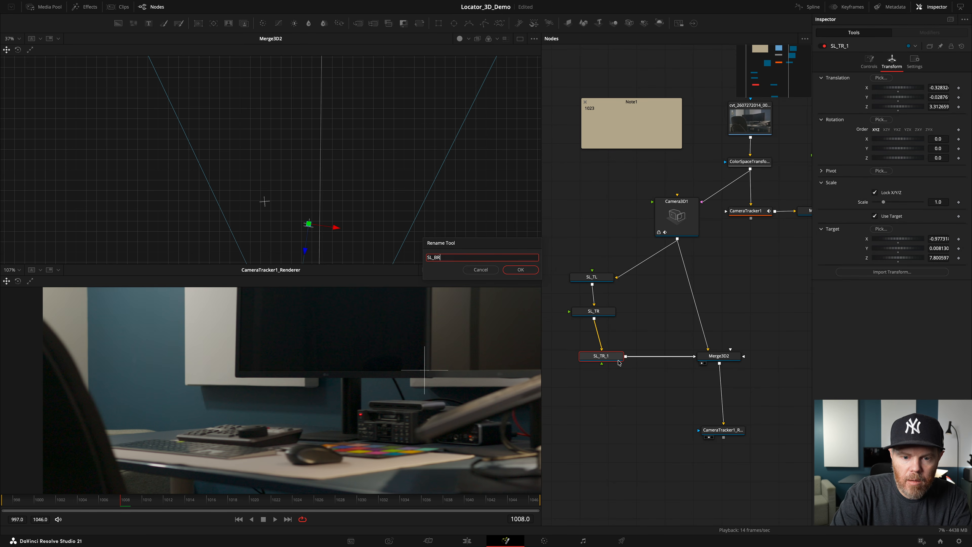
drag(597, 358, 589, 357)
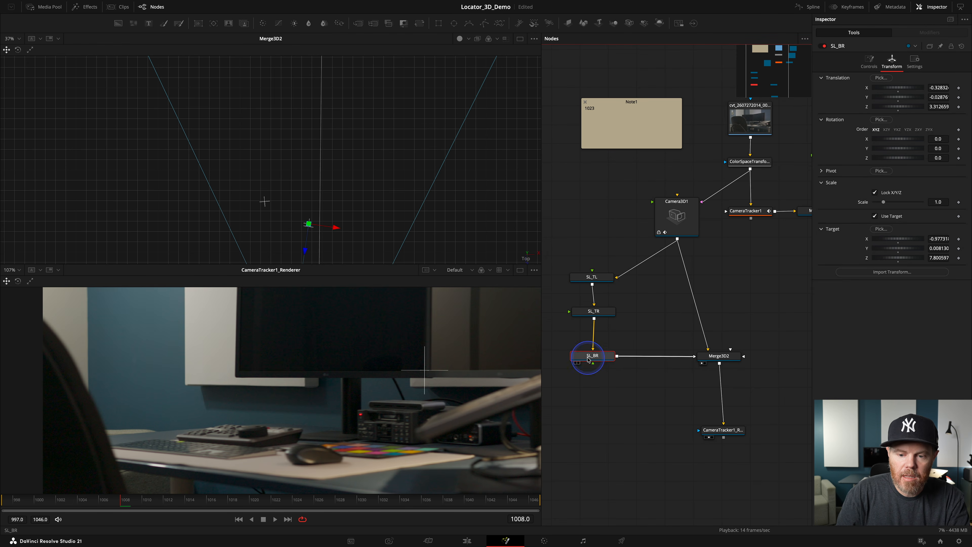
Duplicate SL_BR, place the copy directly below it in the chain, and rename it SL_BL
key(super+c)
key(super+v)
drag(647, 359, 593, 394)
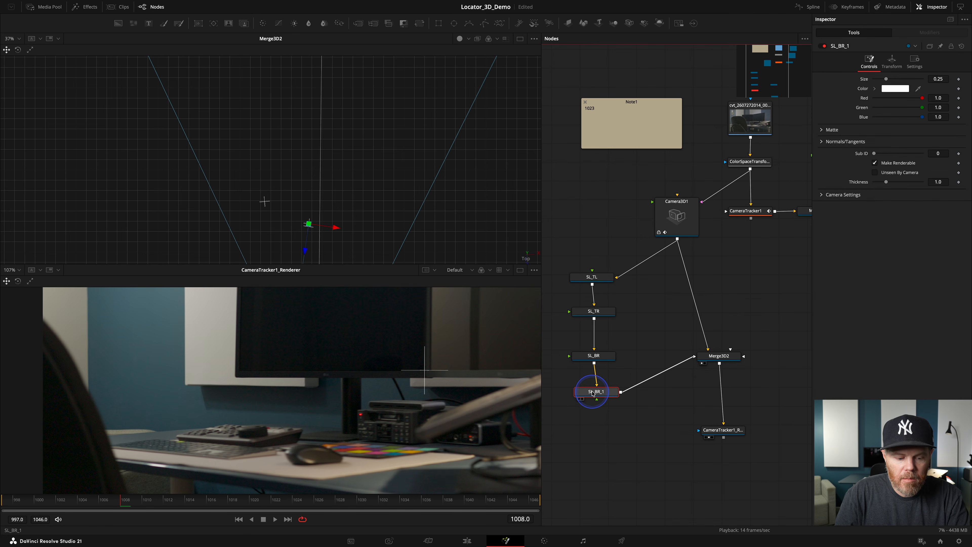
key(F2)
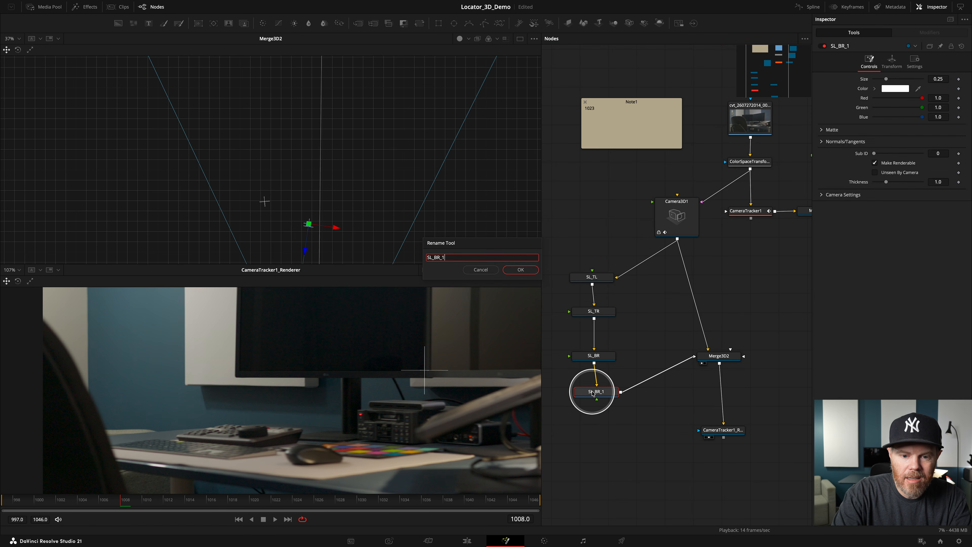
key(Return)
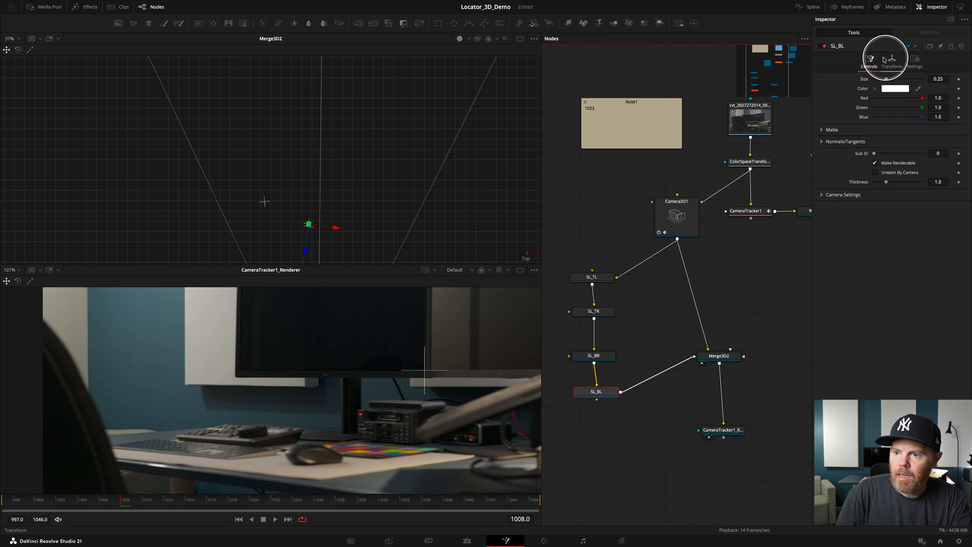
At frame 1023, shift SL_BL along X to about -1.366, onto the left monitor's bottom-left corner
click(892, 61)
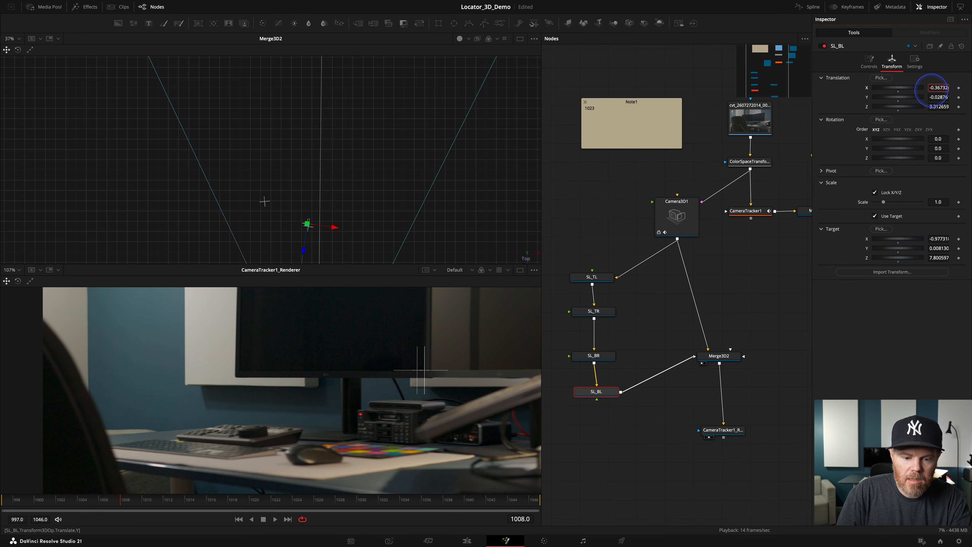
drag(254, 498, 285, 505)
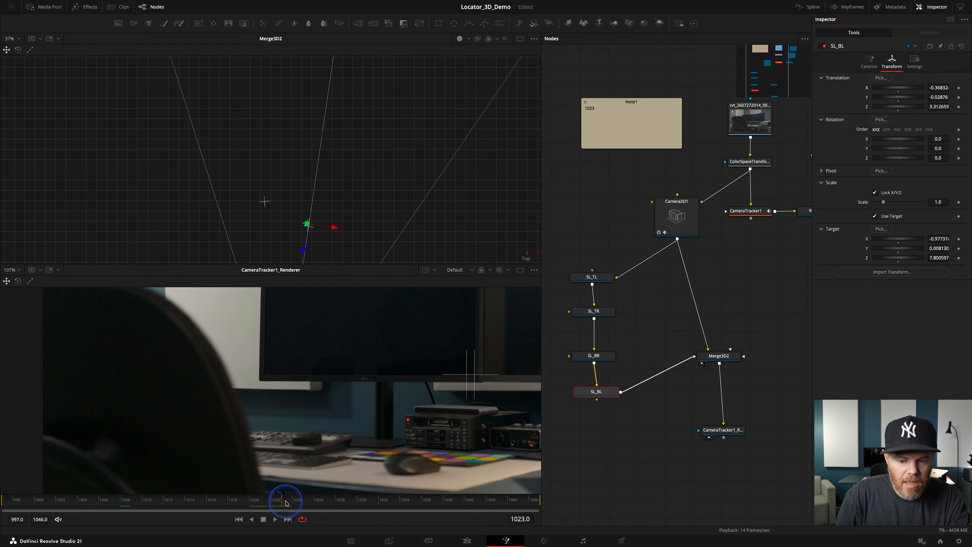
drag(947, 88, 887, 92)
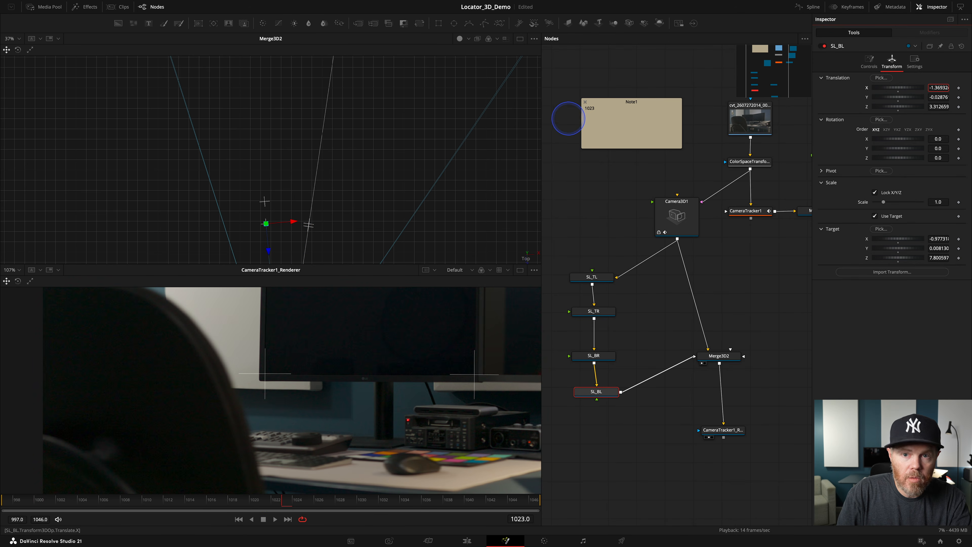
scroll(295, 362, up, 8)
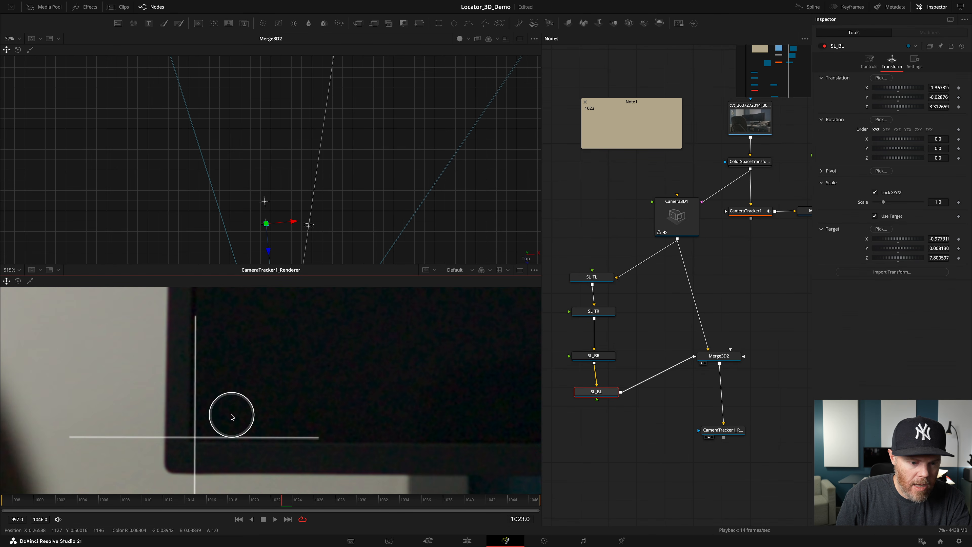
drag(944, 88, 942, 84)
At frame 997, slide SL_BL along its local Z axis to about Z 2.78, and play the shot to check it
click(239, 519)
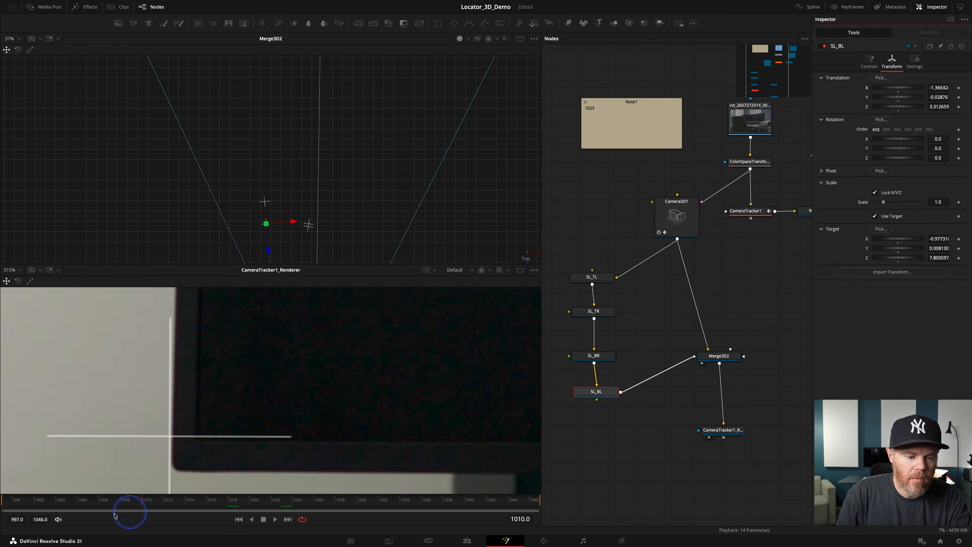
scroll(264, 393, down, 3)
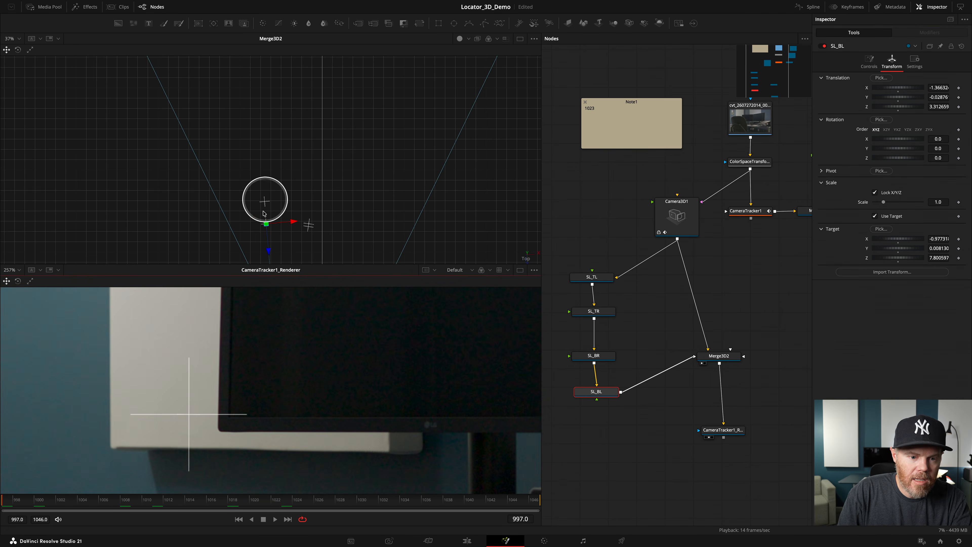
drag(321, 204, 369, 158)
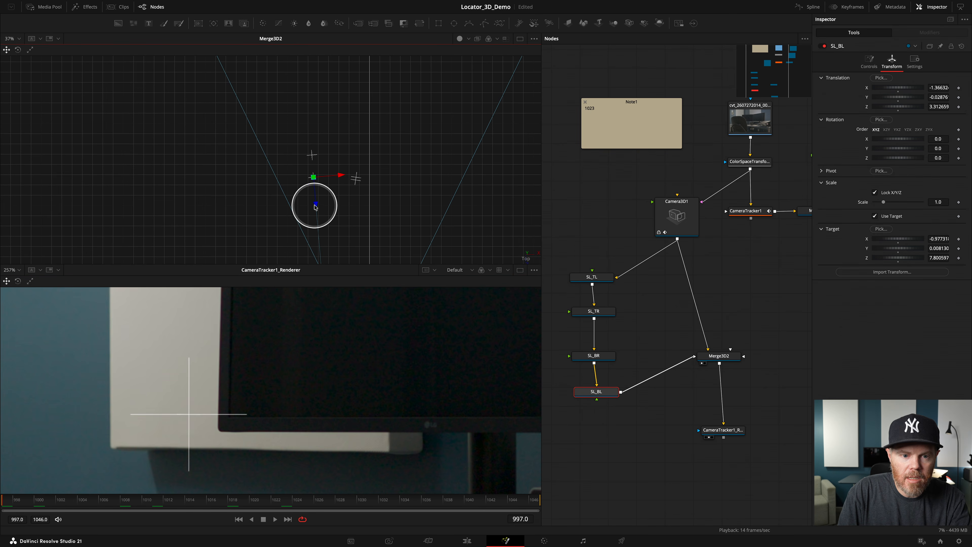
drag(315, 205, 314, 182)
scroll(293, 403, down, 5)
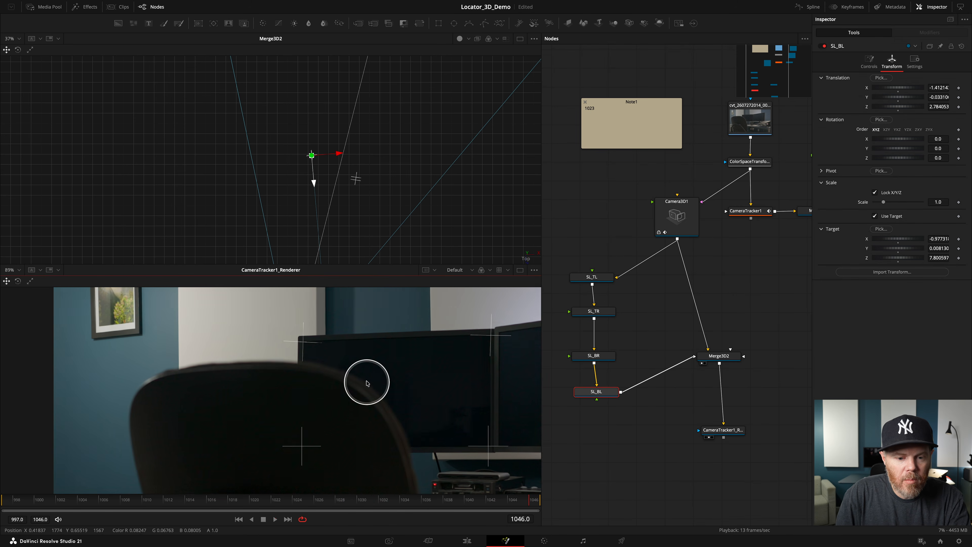
scroll(304, 386, down, 3)
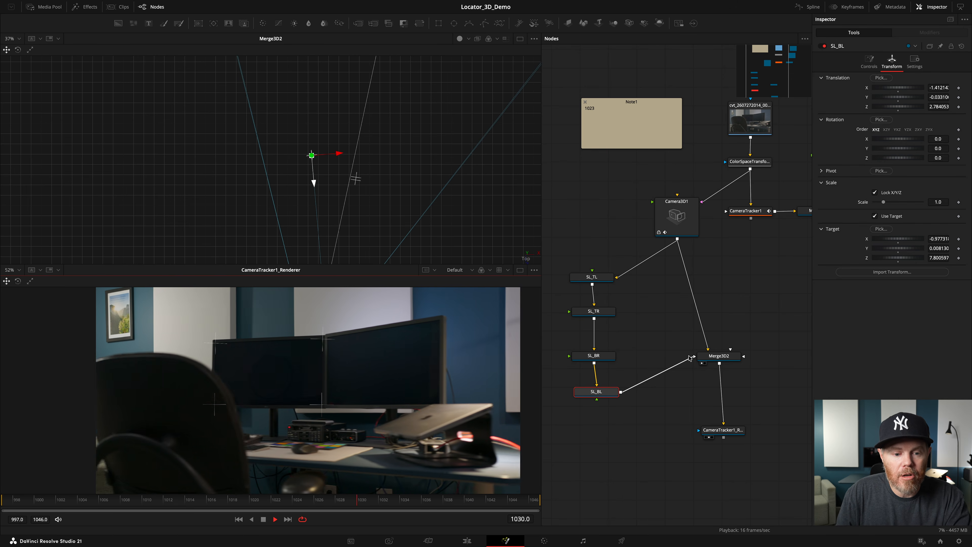
key(space)
Add an unconnected Corner Positioner node in the empty area beside Merge3D2
drag(764, 303, 683, 283)
scroll(689, 288, down, 3)
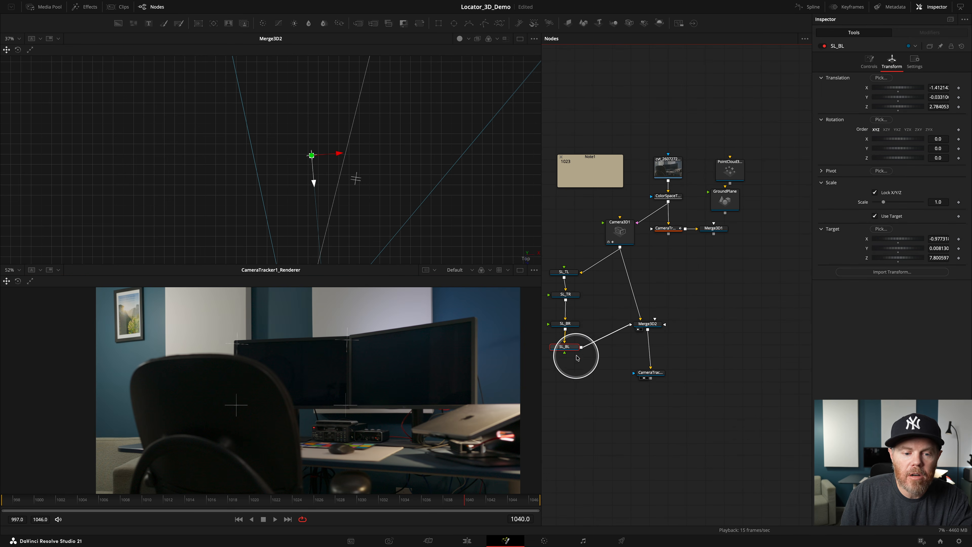
drag(733, 319, 721, 330)
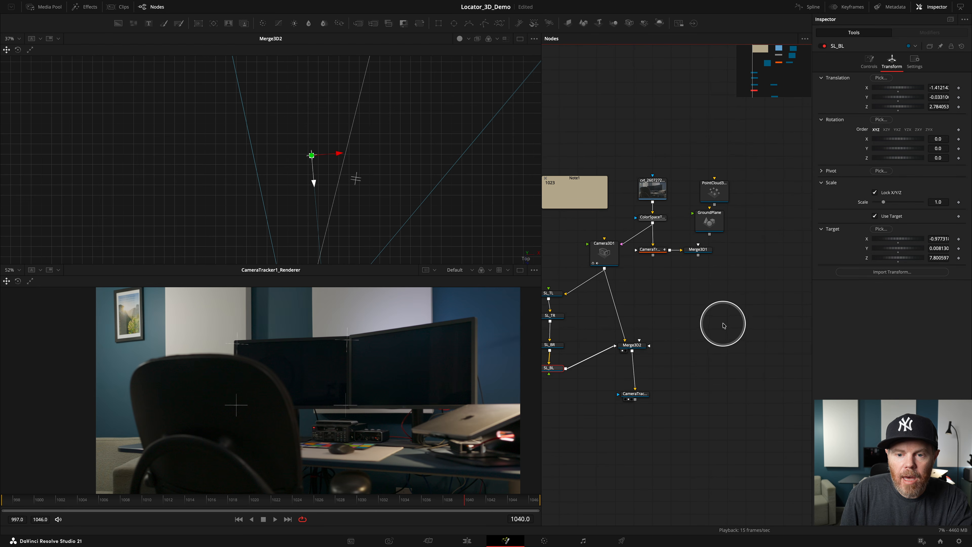
click(729, 325)
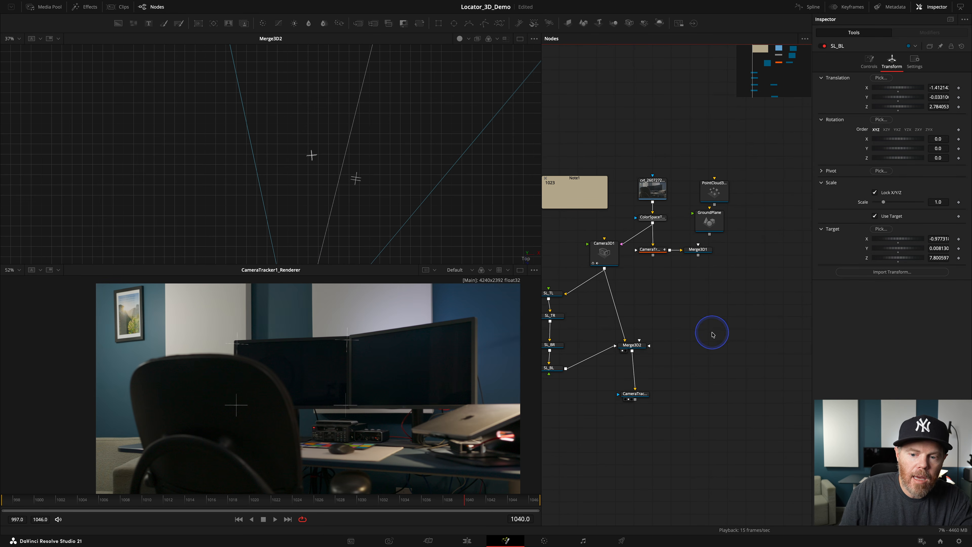
key(shift+space)
text(corn)
key(Down)
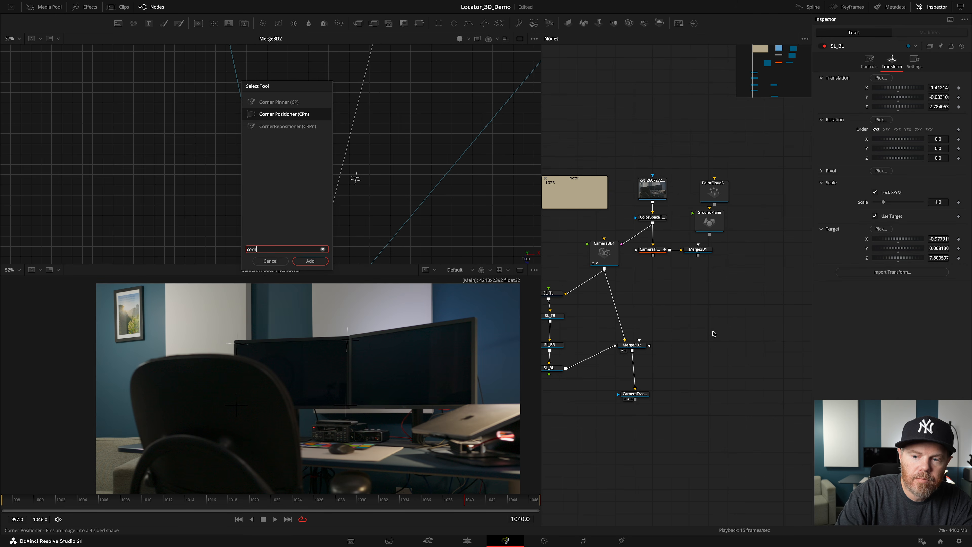
key(Return)
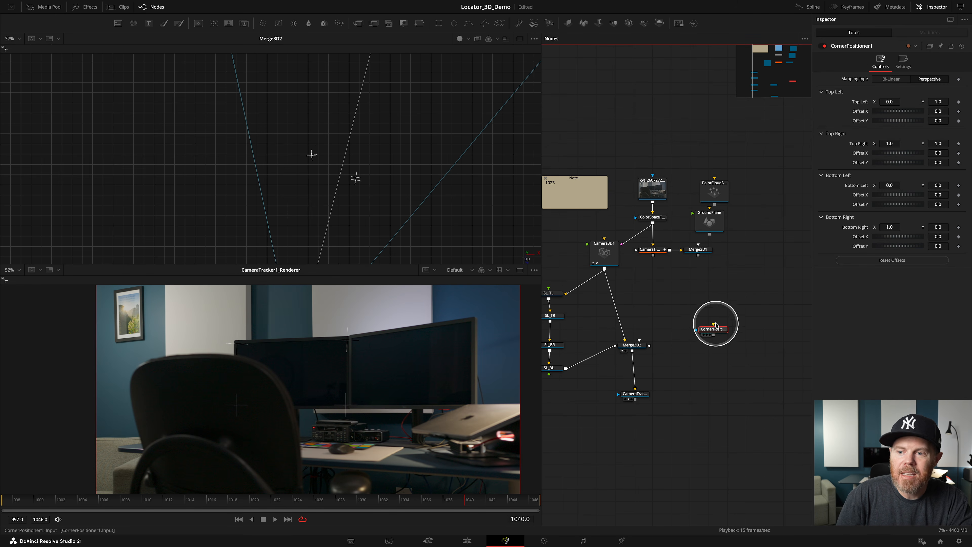
Connect the Corner Positioner's Top Left to SL_TL's Position and its Top Right to SL_TR's Position
drag(635, 313, 653, 317)
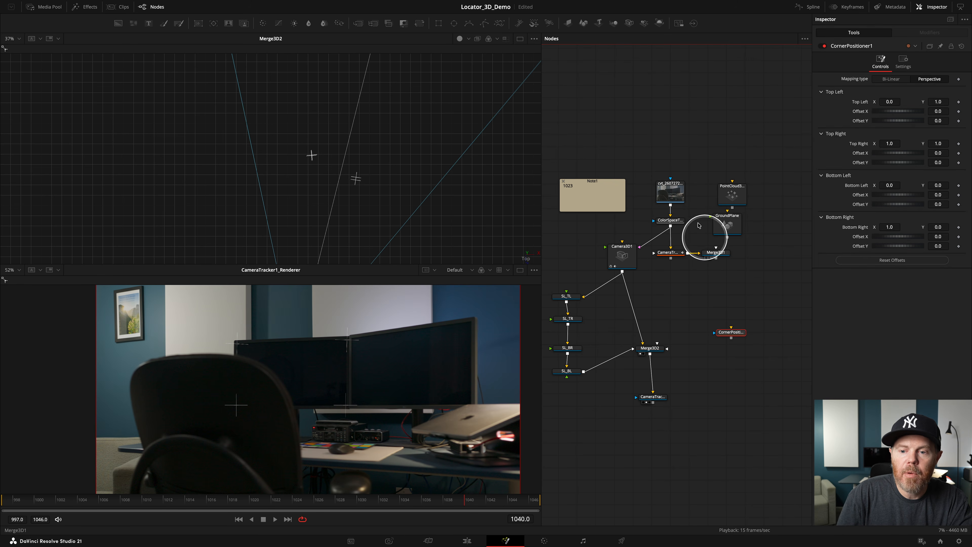
right_click(859, 103)
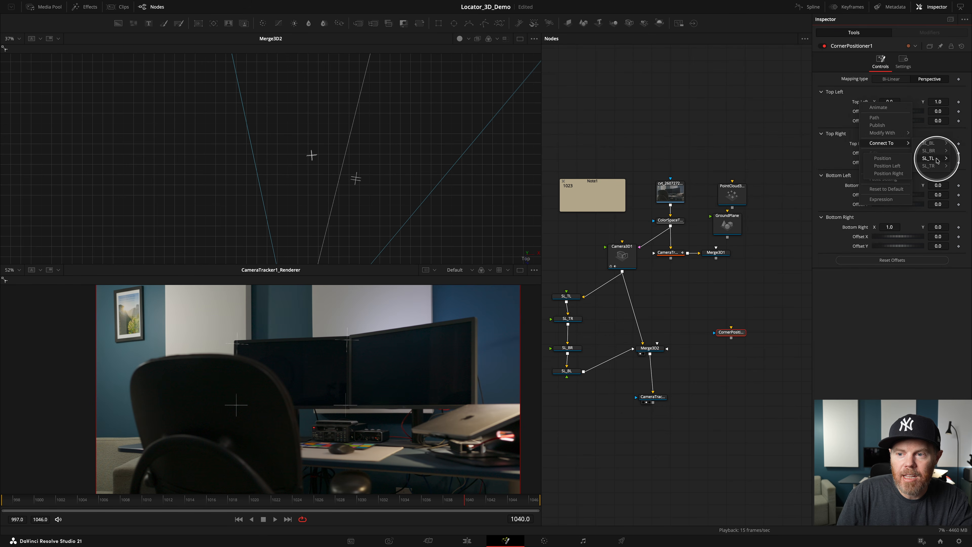
click(888, 159)
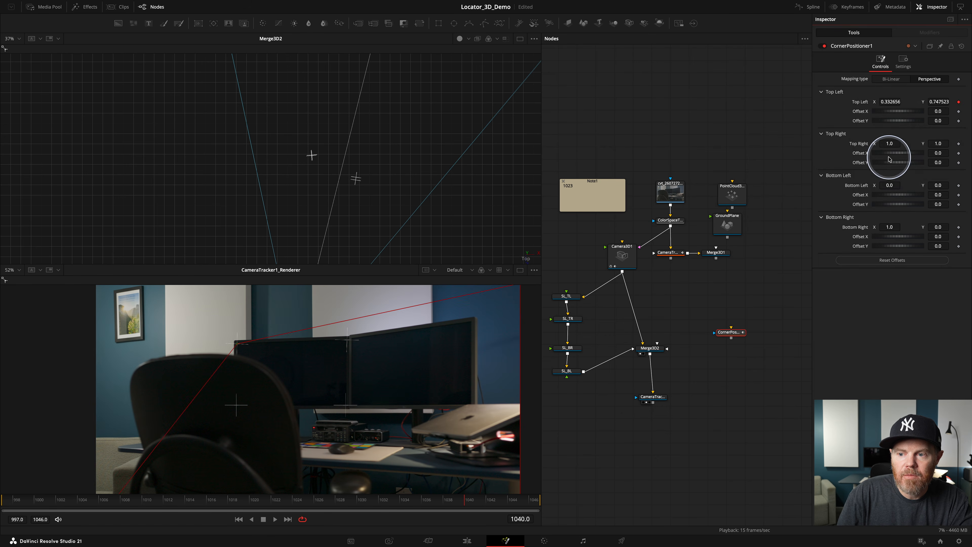
right_click(860, 145)
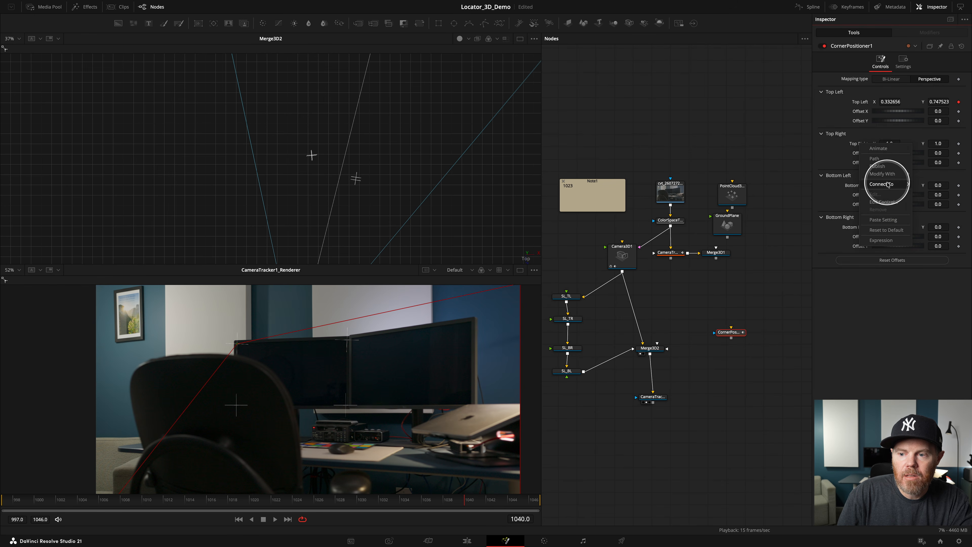
mouse_move(934, 207)
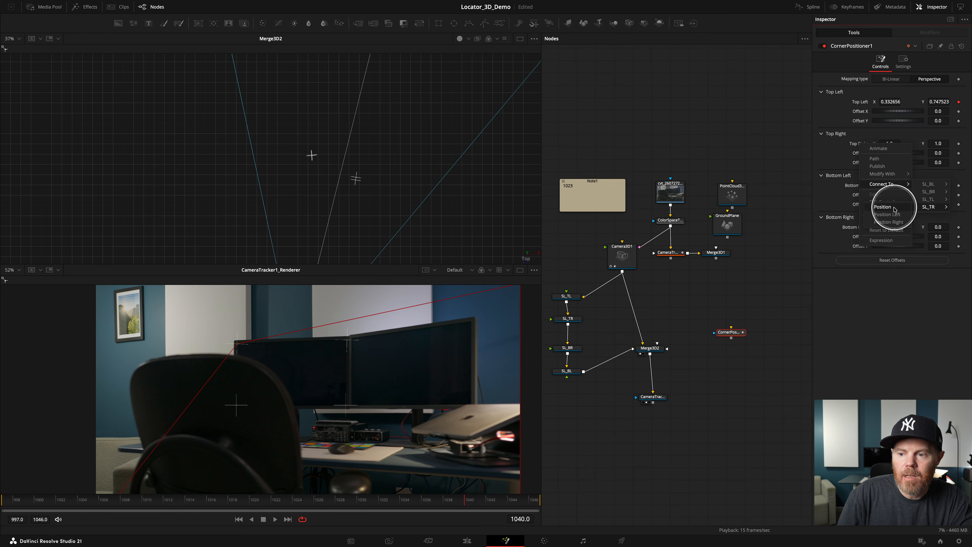
click(895, 210)
Connect the Corner Positioner's Bottom Left to SL_BL's Position and Bottom Right to SL_BR's Position, and play the shot
right_click(858, 189)
mouse_move(894, 227)
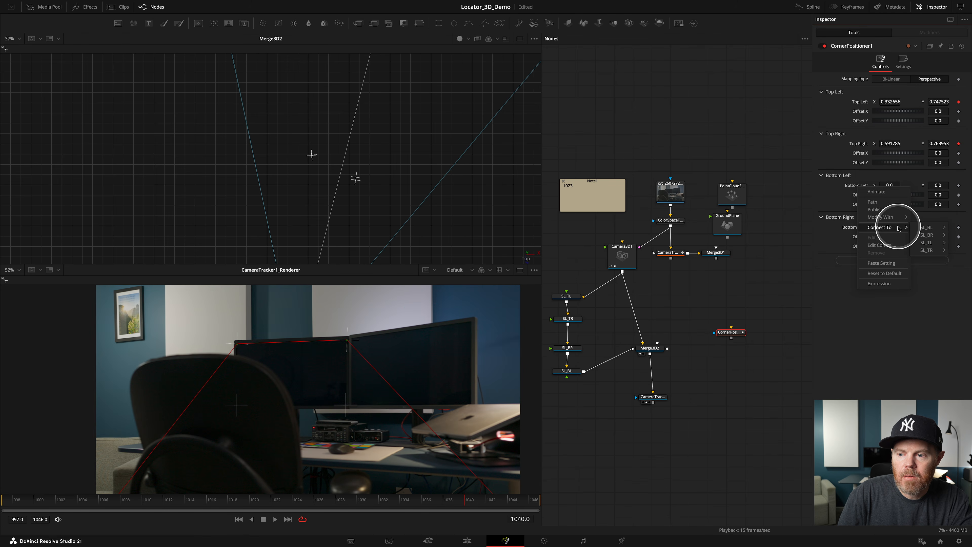
mouse_move(935, 234)
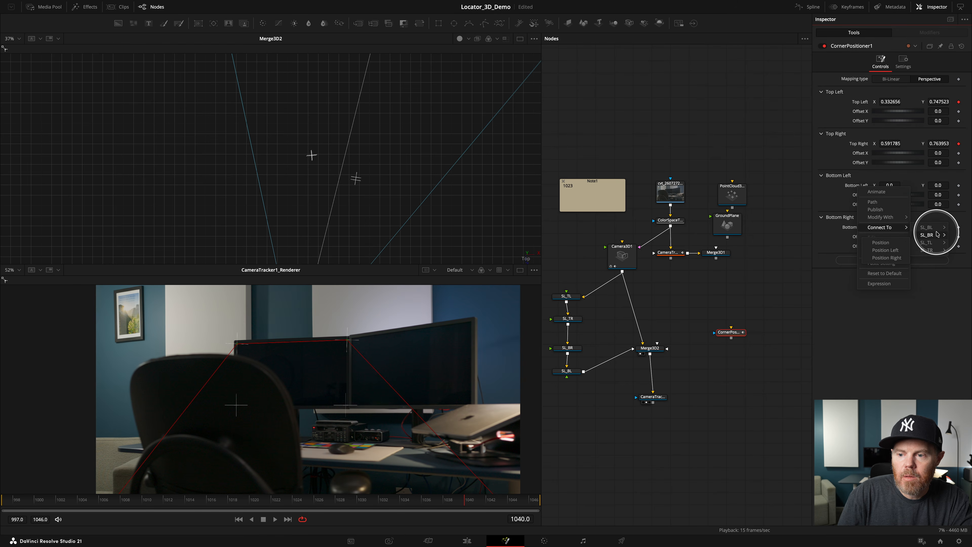
click(882, 227)
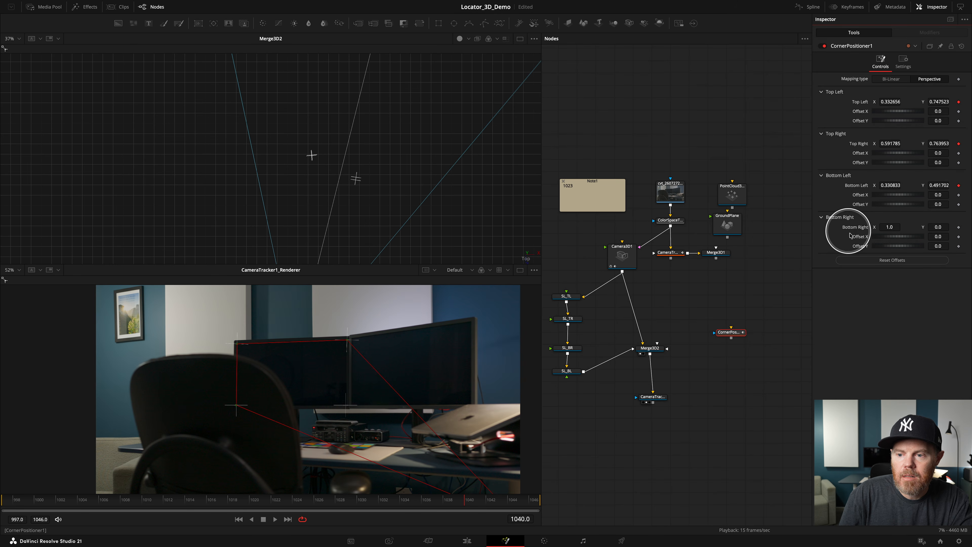
right_click(858, 229)
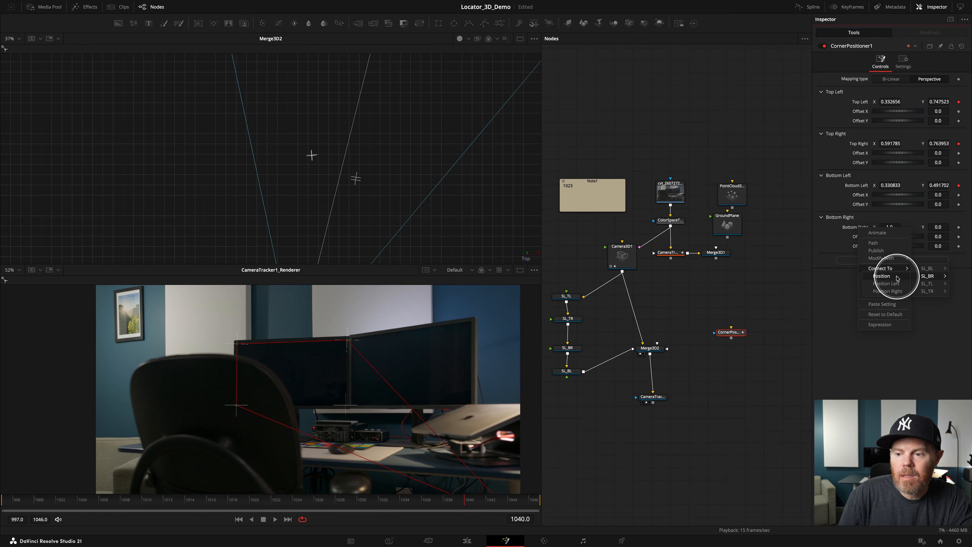
click(898, 276)
key(space)
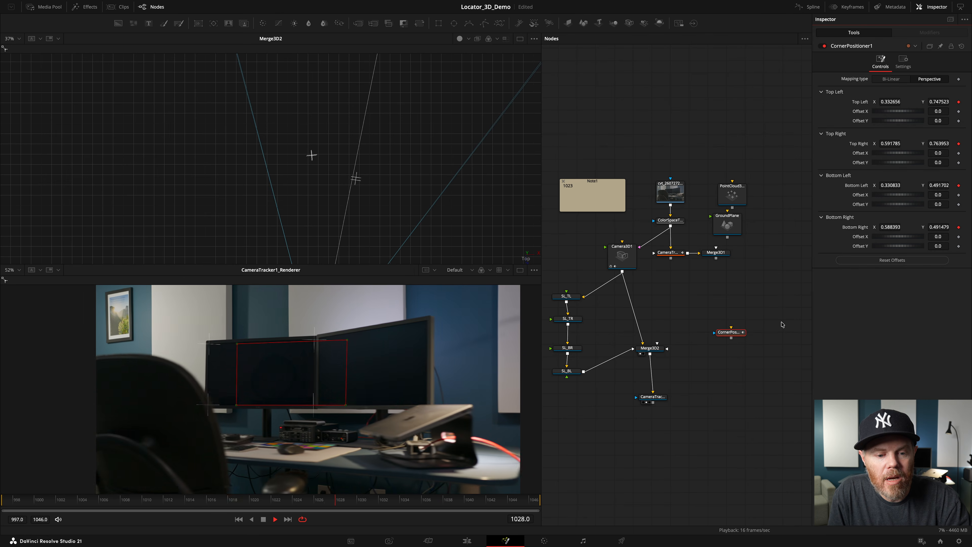
Bring checkerHD.png from the media pool into the node graph above the Corner Positioner and show it in the first viewer
drag(756, 285, 720, 266)
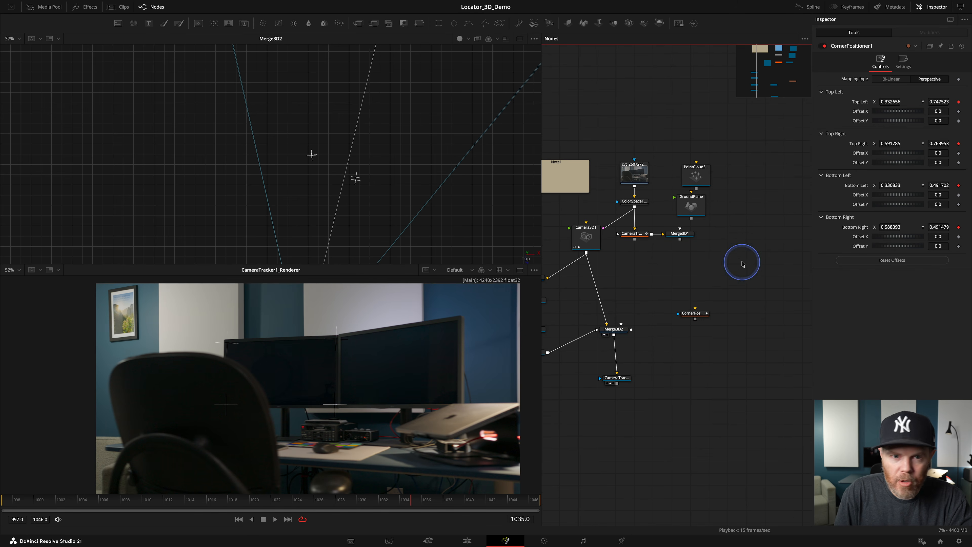
click(288, 102)
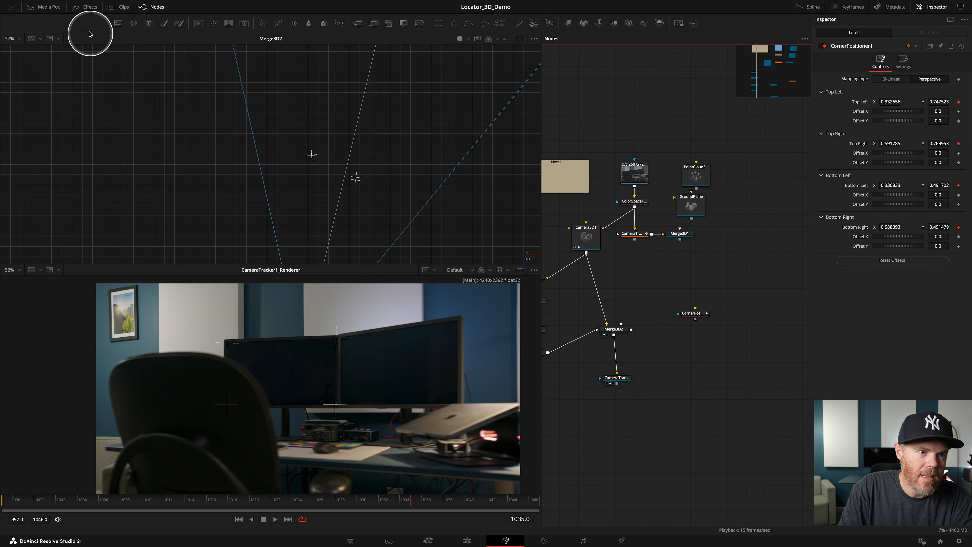
click(52, 12)
drag(130, 424, 706, 268)
click(45, 7)
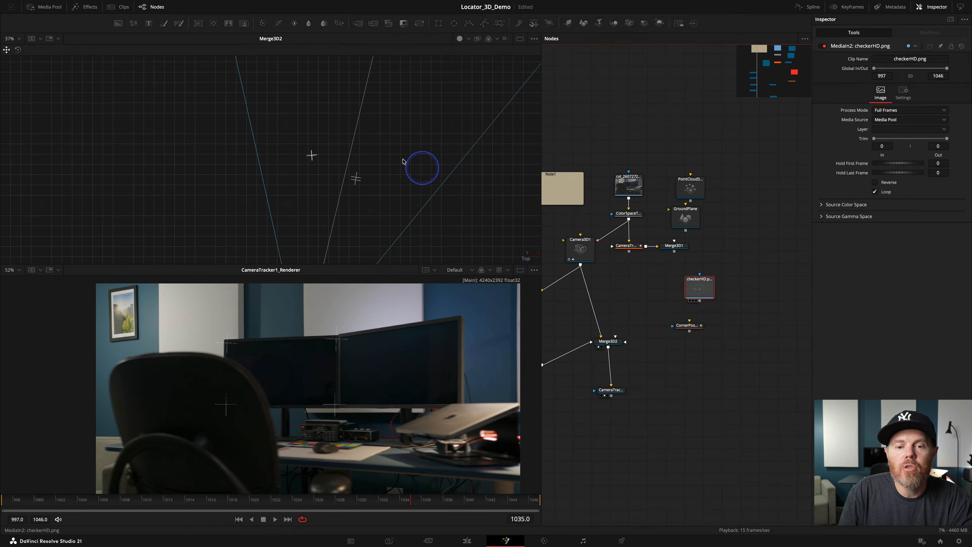
key(1)
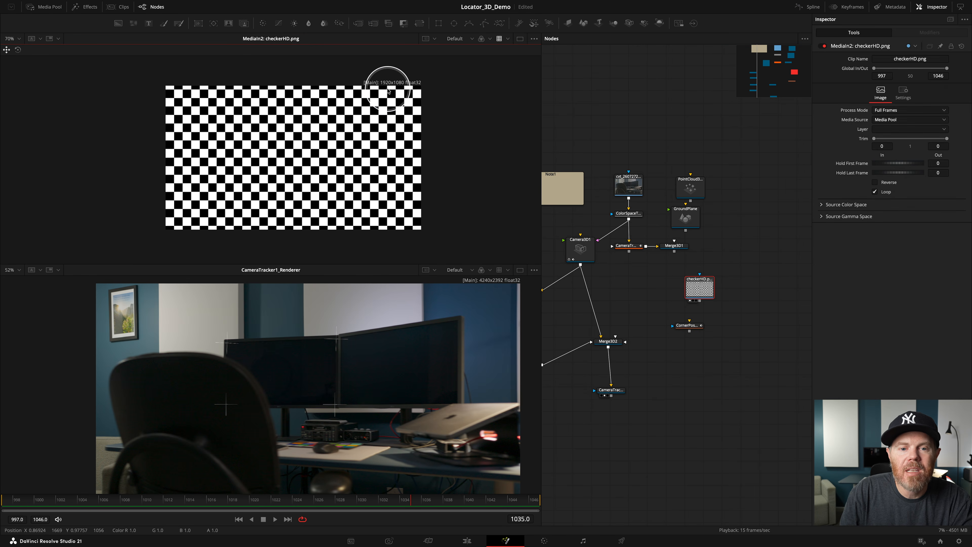
Insert a Resize node at 4240 × 2392 after checkerHD.png and show it in the second viewer
click(697, 330)
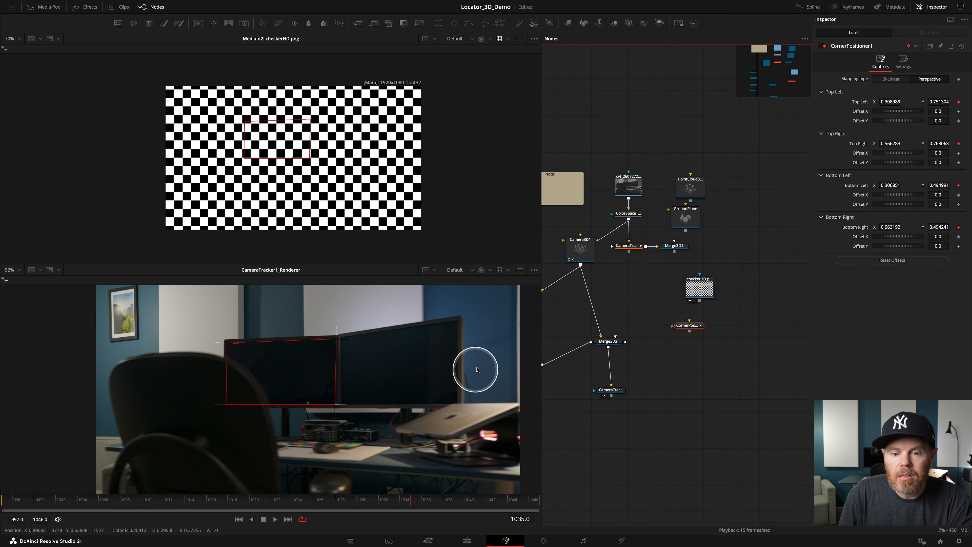
drag(477, 367, 458, 425)
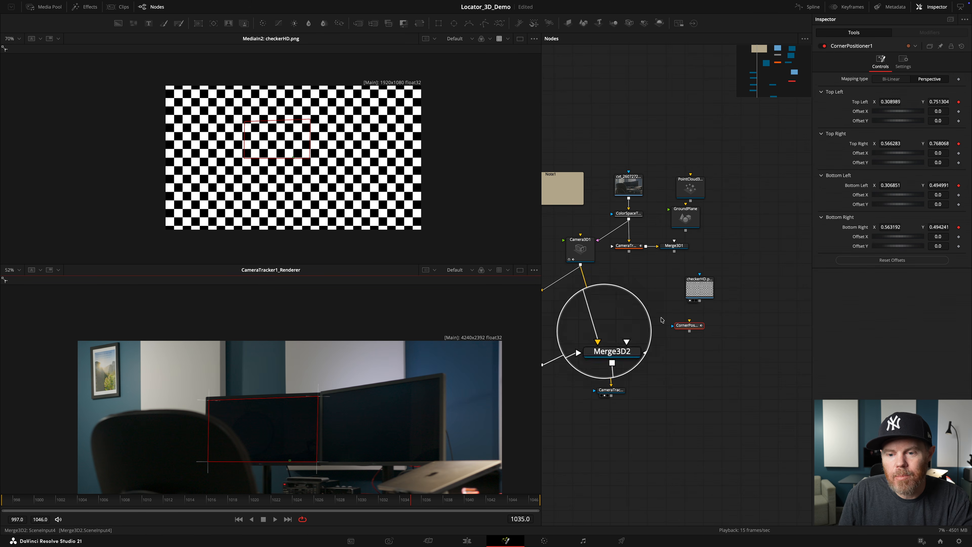
drag(698, 286, 694, 283)
key(shift+space)
text(res)
key(Return)
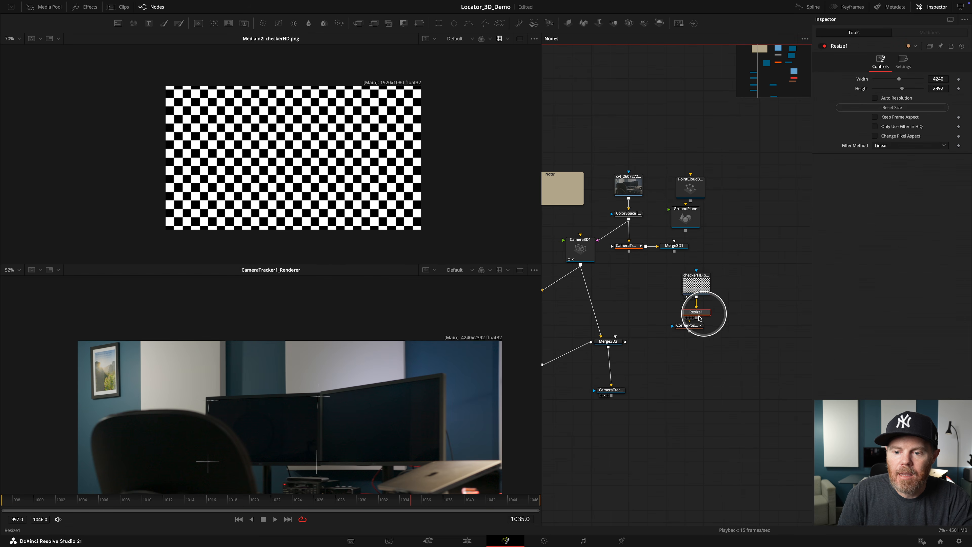
drag(690, 310, 463, 333)
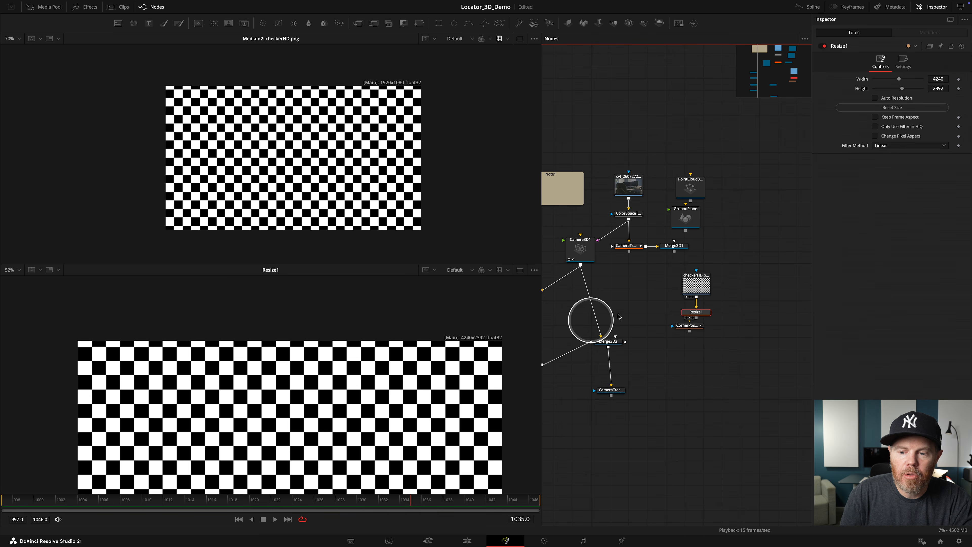
Feed the resized checkerboard into the Corner Positioner and play its result in the second viewer
drag(685, 325, 699, 353)
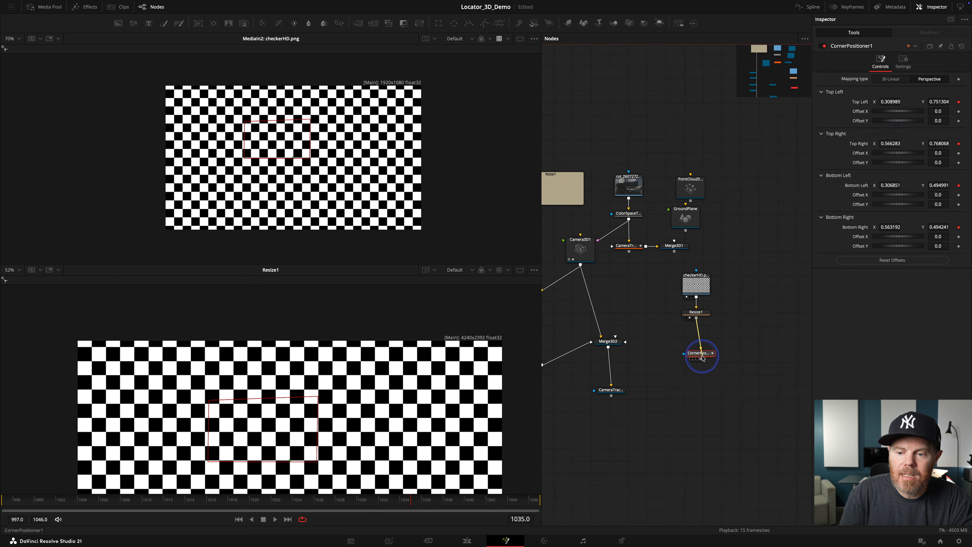
key(2)
key(space)
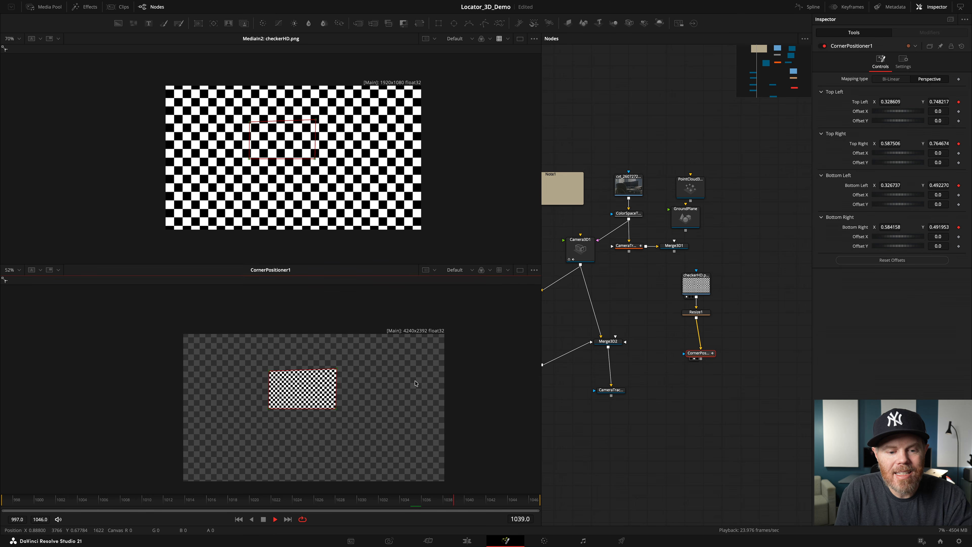
key(space)
Merge the Corner Positioner's output over the color-space-transformed footage and show the Merge in the second viewer
drag(744, 253, 742, 254)
scroll(741, 254, down, 2)
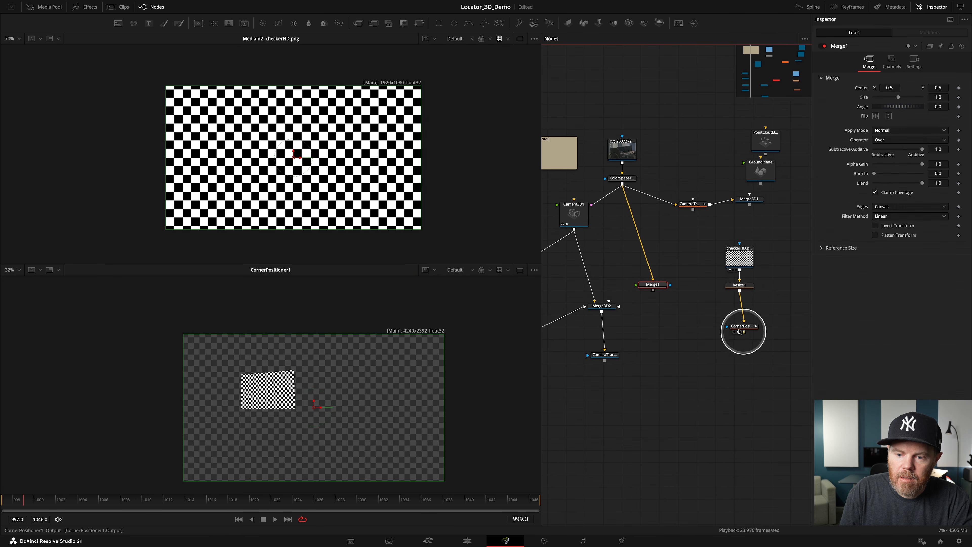
drag(739, 332, 658, 283)
key(2)
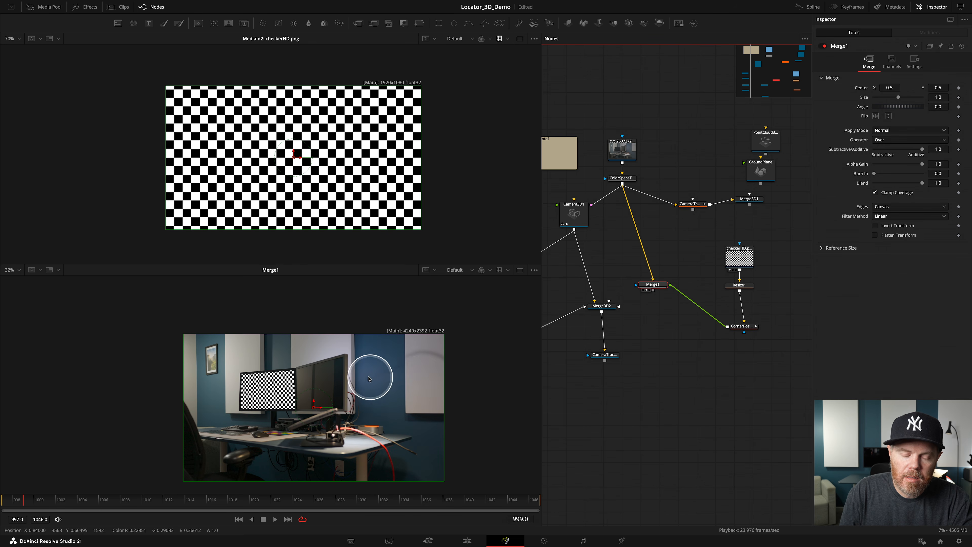
drag(661, 284, 662, 283)
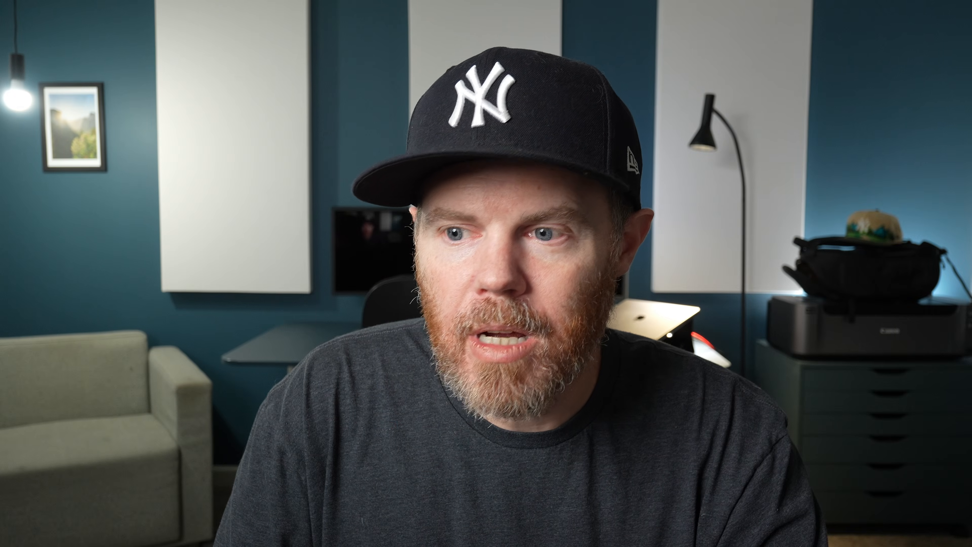
Set the Merge's apply mode to Screen and inspect the checkerboard on the left monitor up close
click(892, 130)
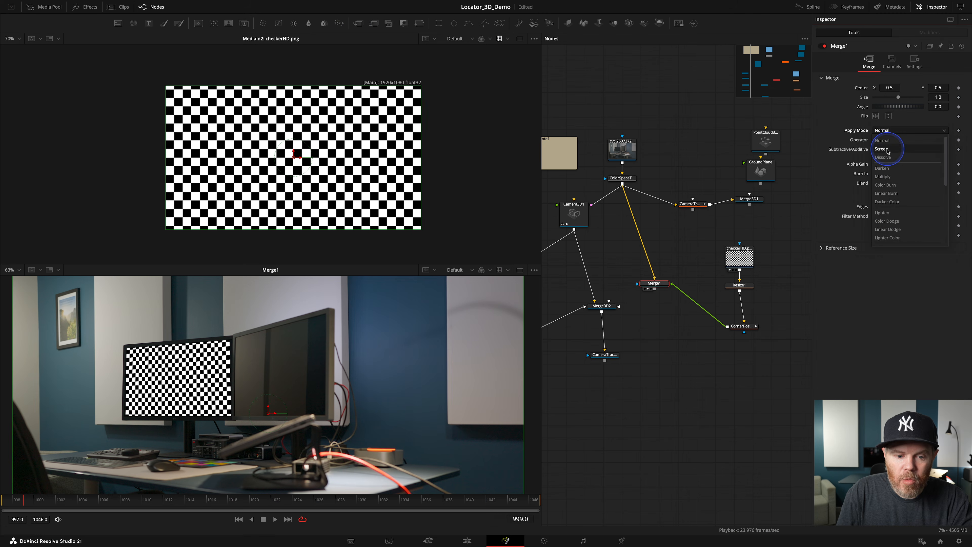
click(887, 151)
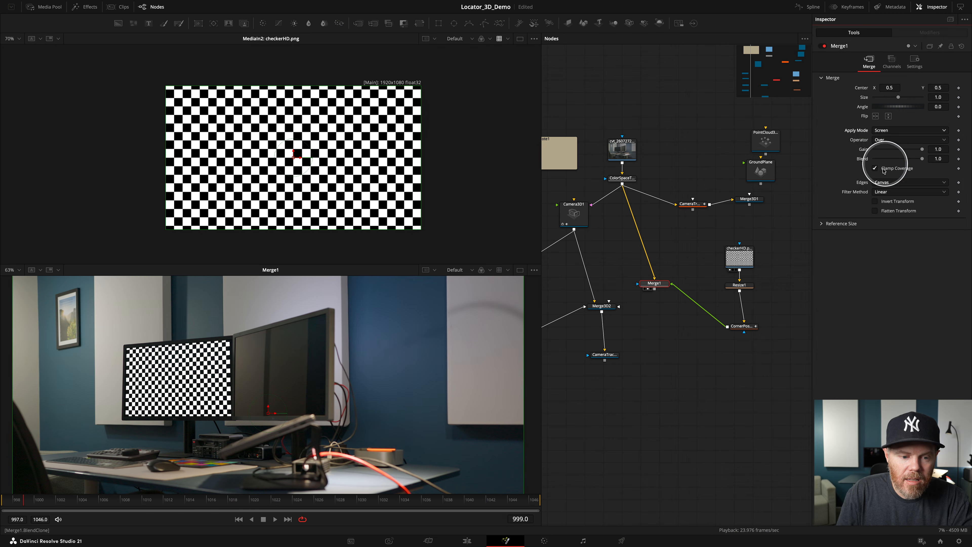
scroll(177, 386, up, 5)
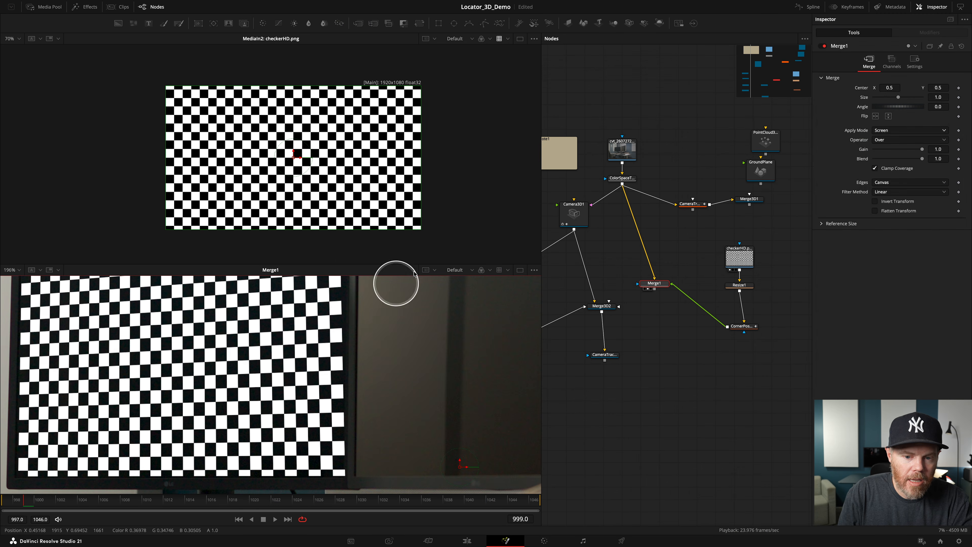
Switch to a single viewer and play the composite to check how the checkerboard tracks with the monitor
click(520, 269)
key(space)
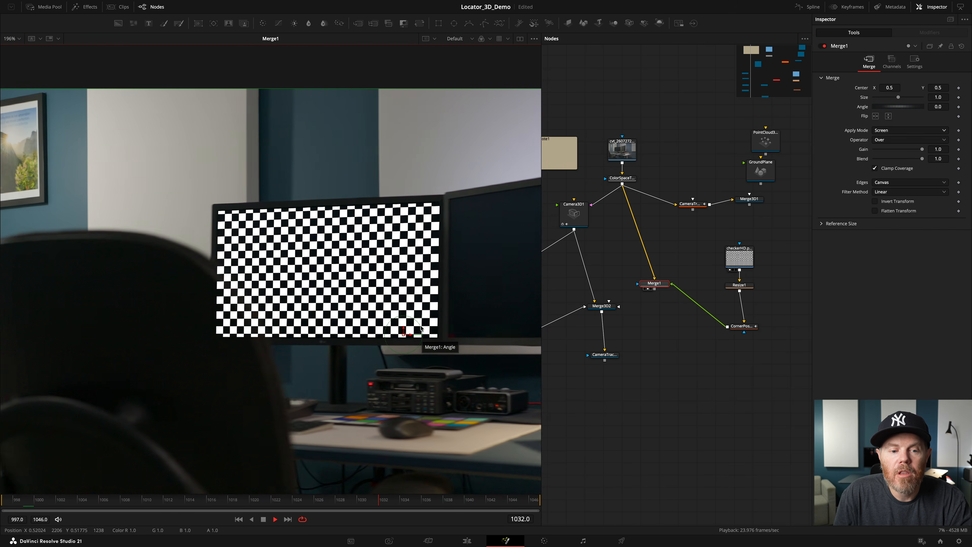
key(space)
scroll(321, 305, down, 3)
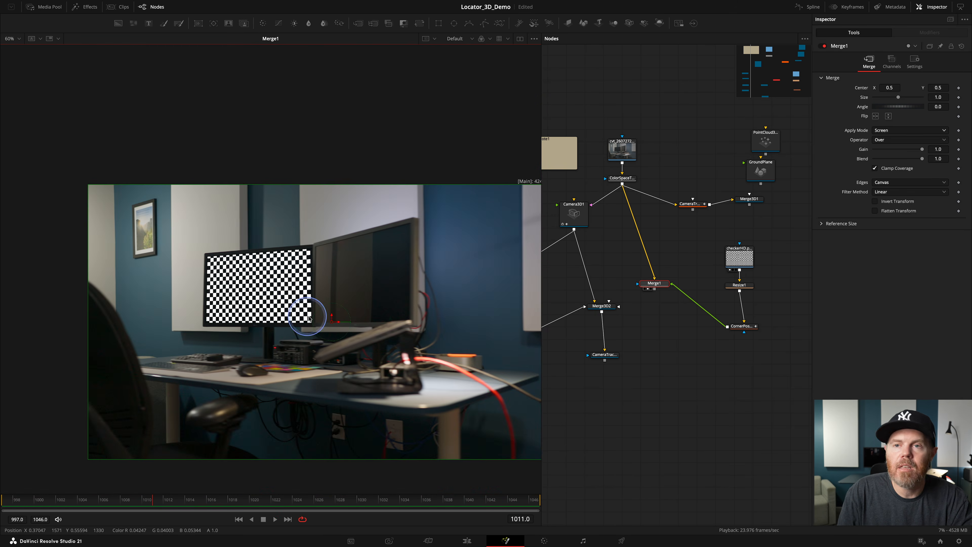
key(space)
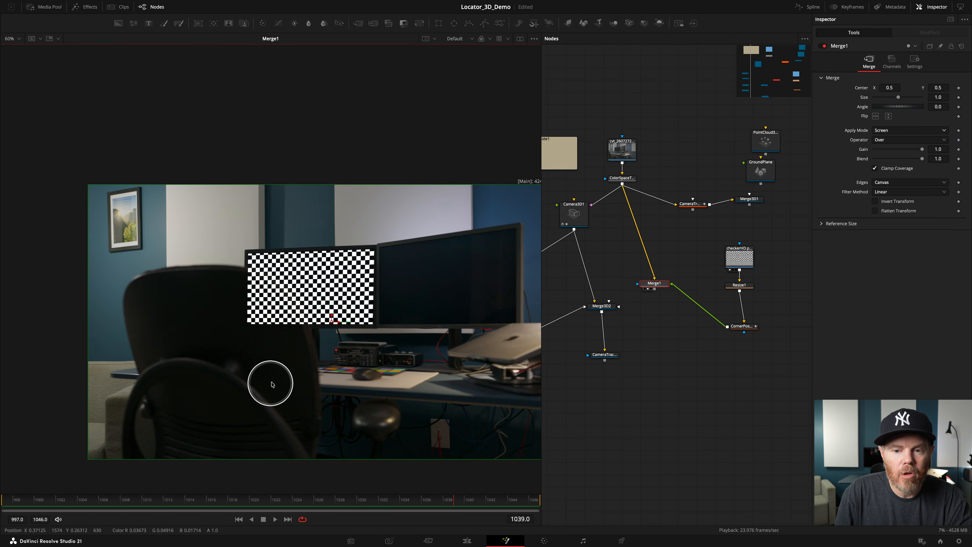
Replace the checkerHD.png source with the orange CleanShot desktop image from the media pool and play the composite
click(45, 6)
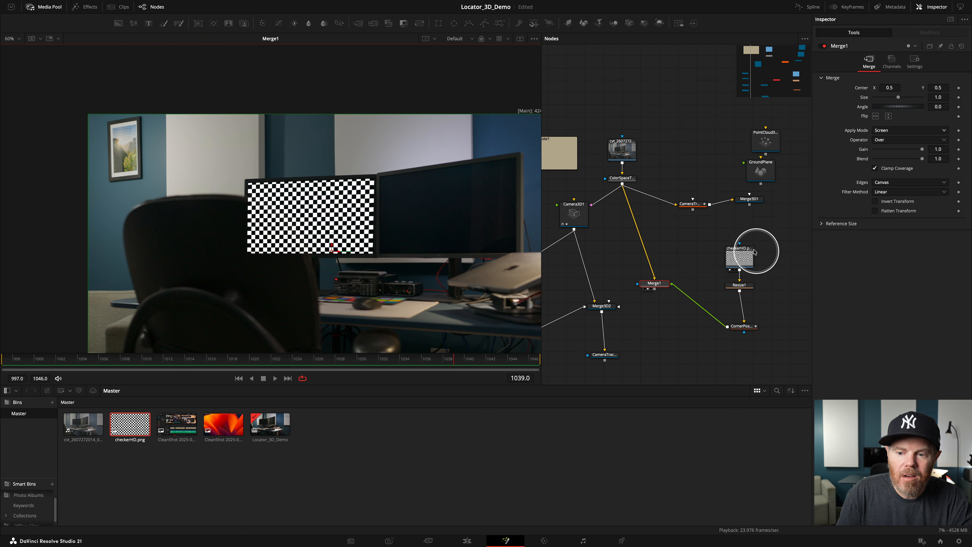
click(739, 258)
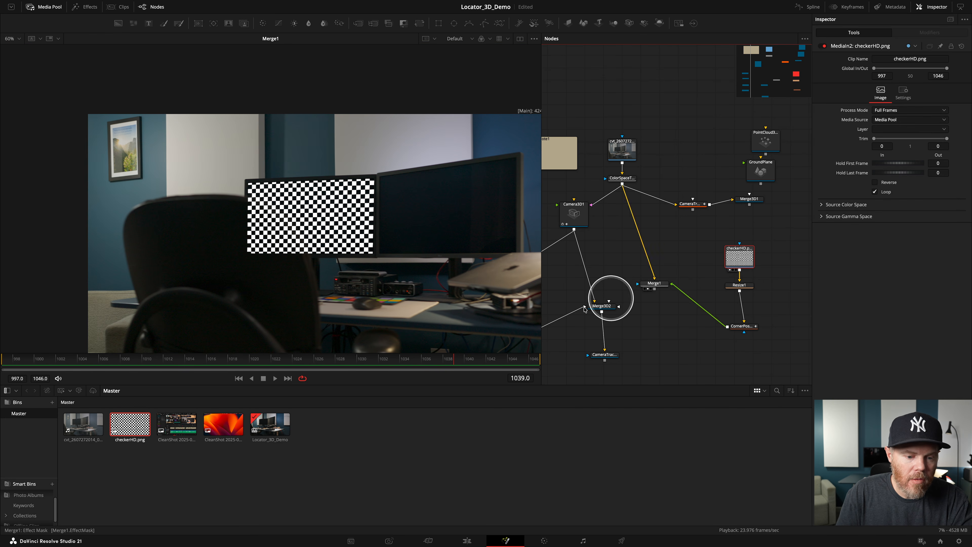
click(222, 426)
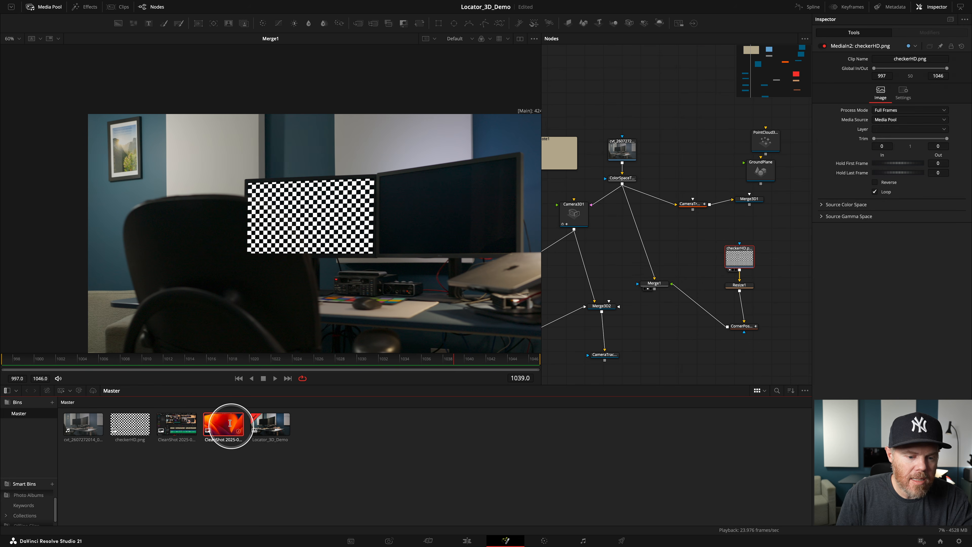
drag(220, 424, 743, 261)
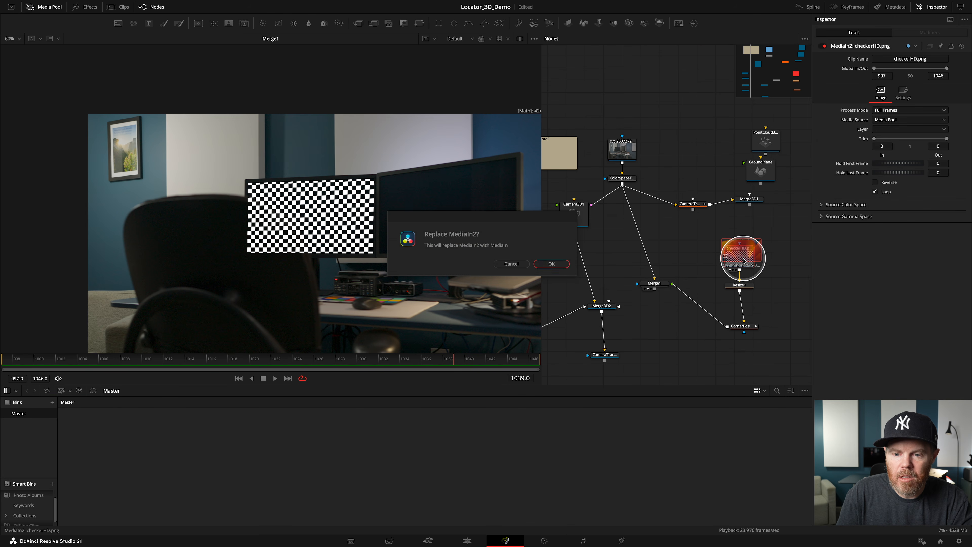
click(551, 265)
key(space)
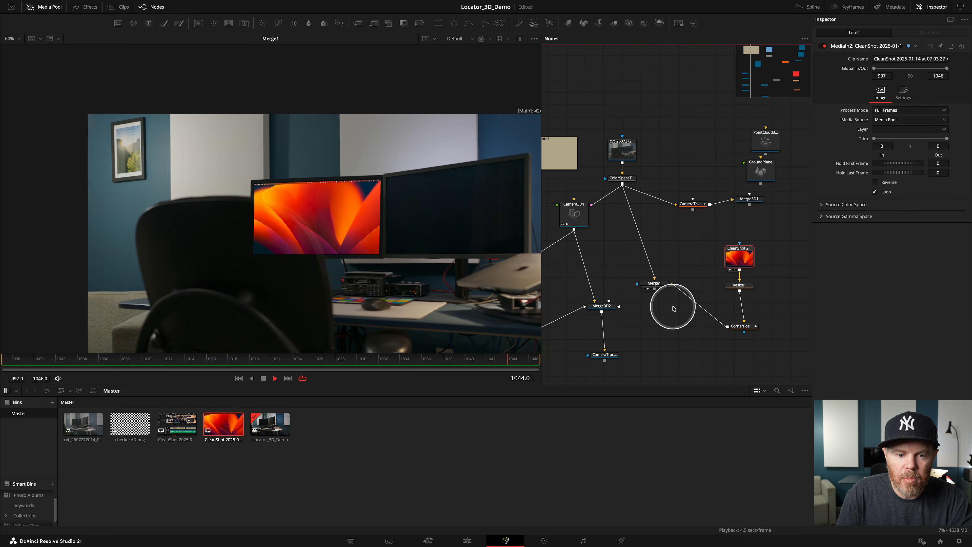